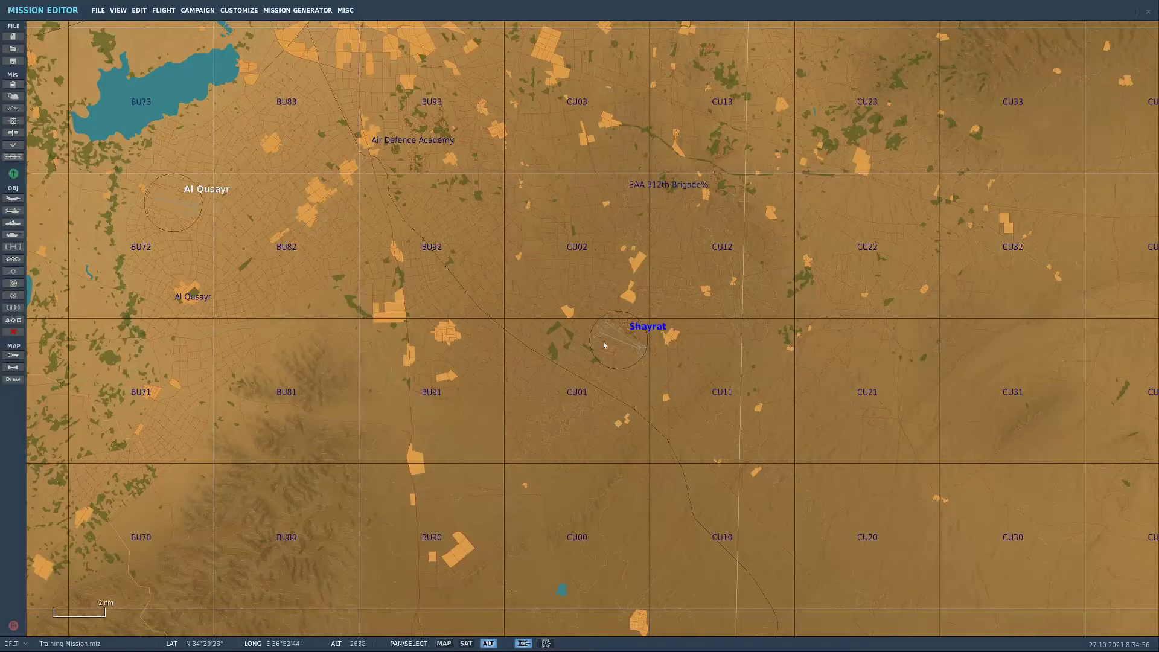
# Select the Shayrat airfield, then zoom and pan the map to its numbered parking stands
pyautogui.click(611, 343)
pyautogui.scroll(5, 611, 343)
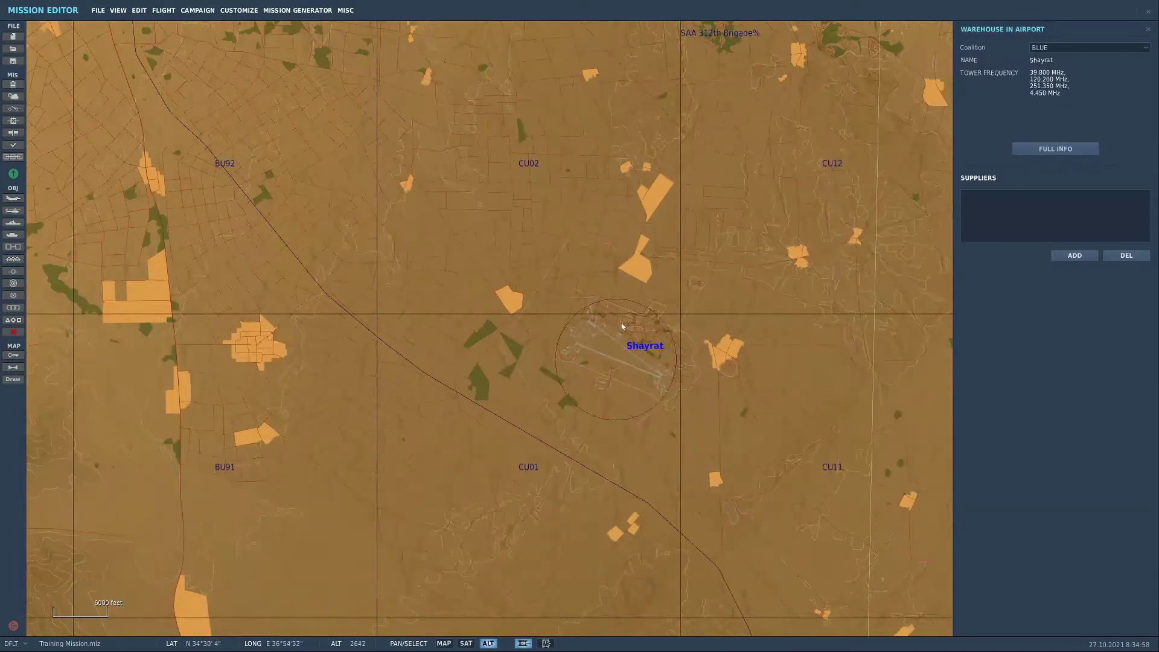
pyautogui.moveTo(595, 349); pyautogui.dragTo(297, 318)
pyautogui.scroll(2, 303, 332)
pyautogui.scroll(3, 303, 332)
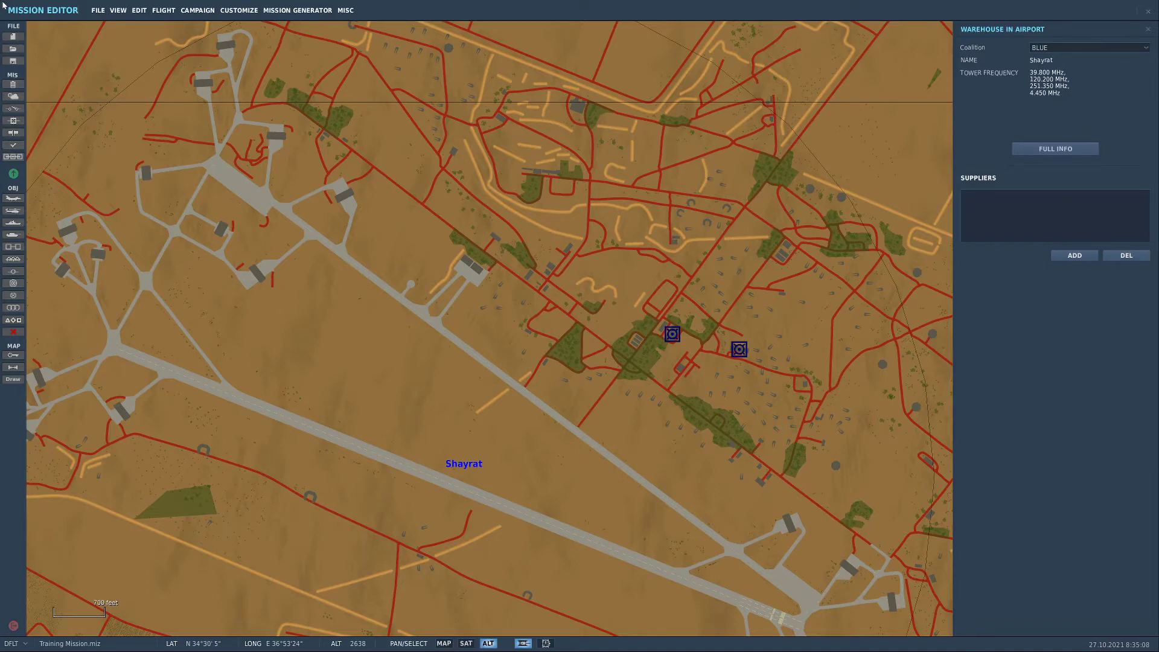
pyautogui.scroll(3, 77, 103)
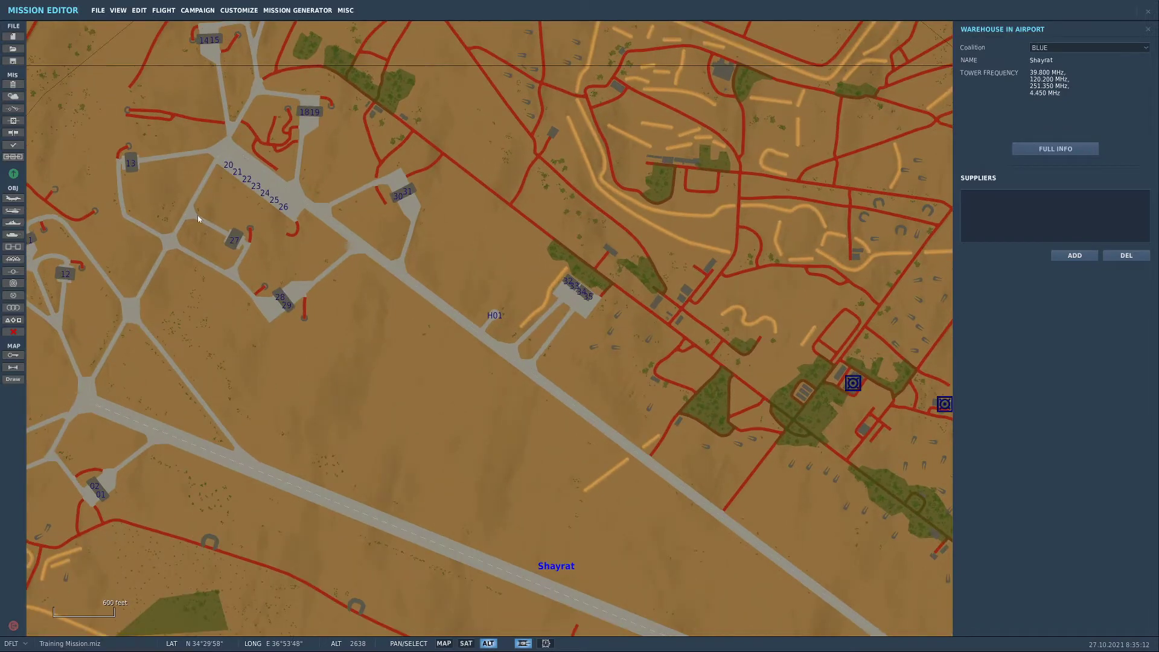
pyautogui.scroll(3, 278, 167)
pyautogui.moveTo(314, 174); pyautogui.dragTo(421, 213, button='right')
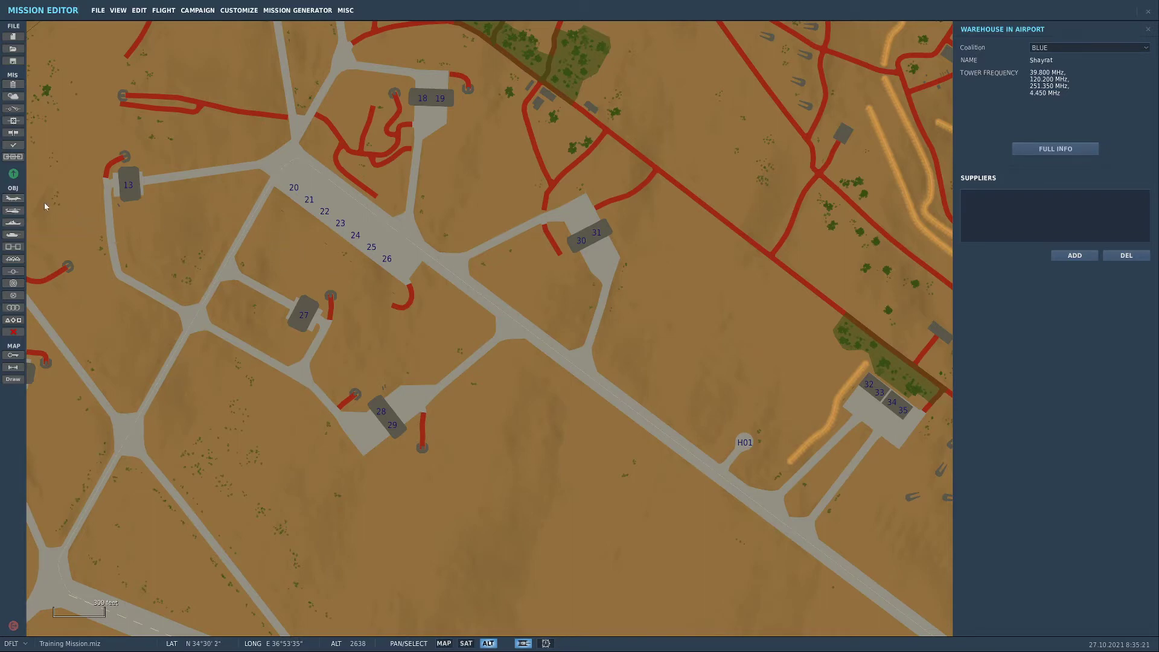
# Pick the Airplane tool and zoom in on the apron near parking stands 22–27
pyautogui.click(12, 198)
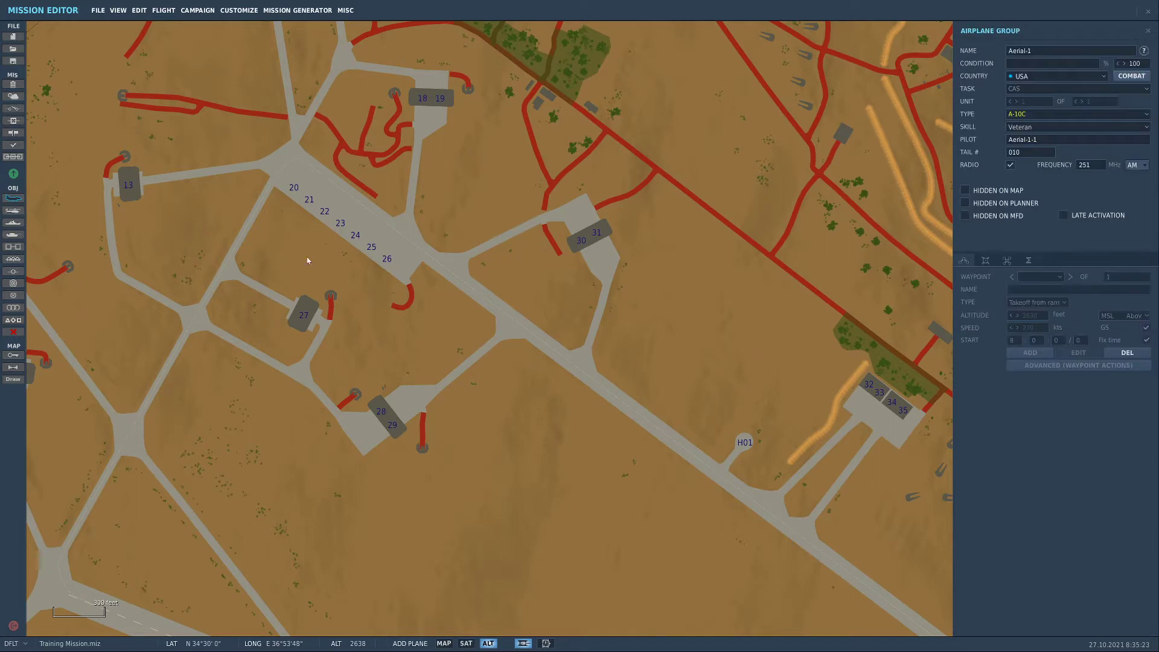
pyautogui.scroll(4, 422, 275)
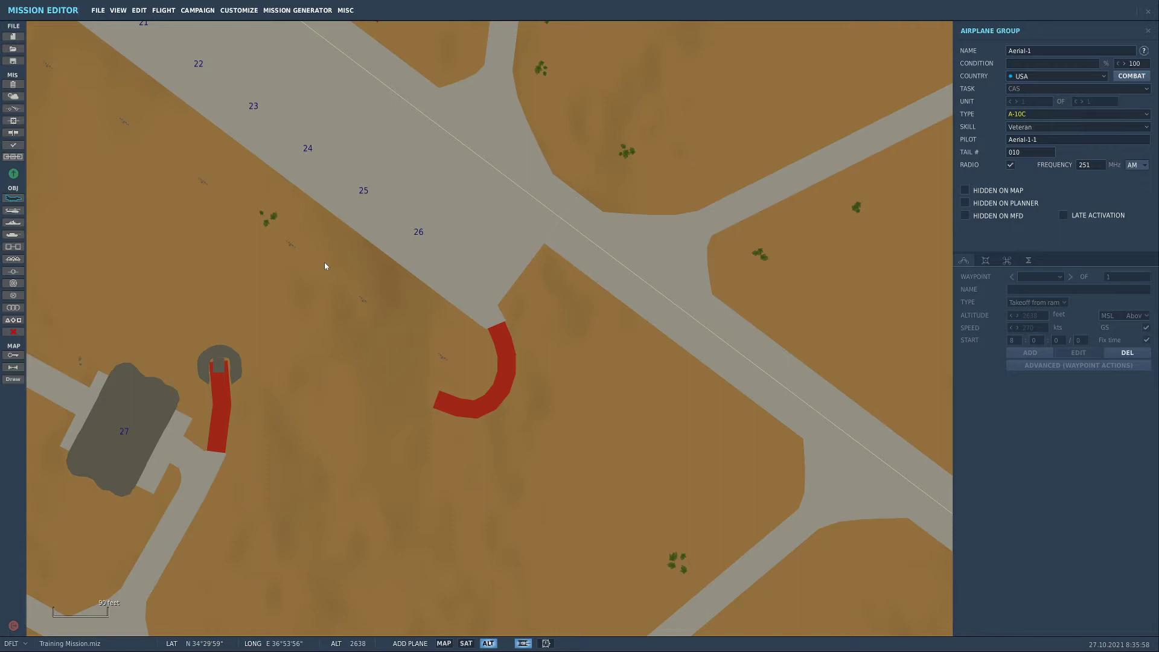
# Place the group at stand 26 as an F/A-18C Lot 20 with a Takeoff from ramp waypoint
pyautogui.click(420, 236)
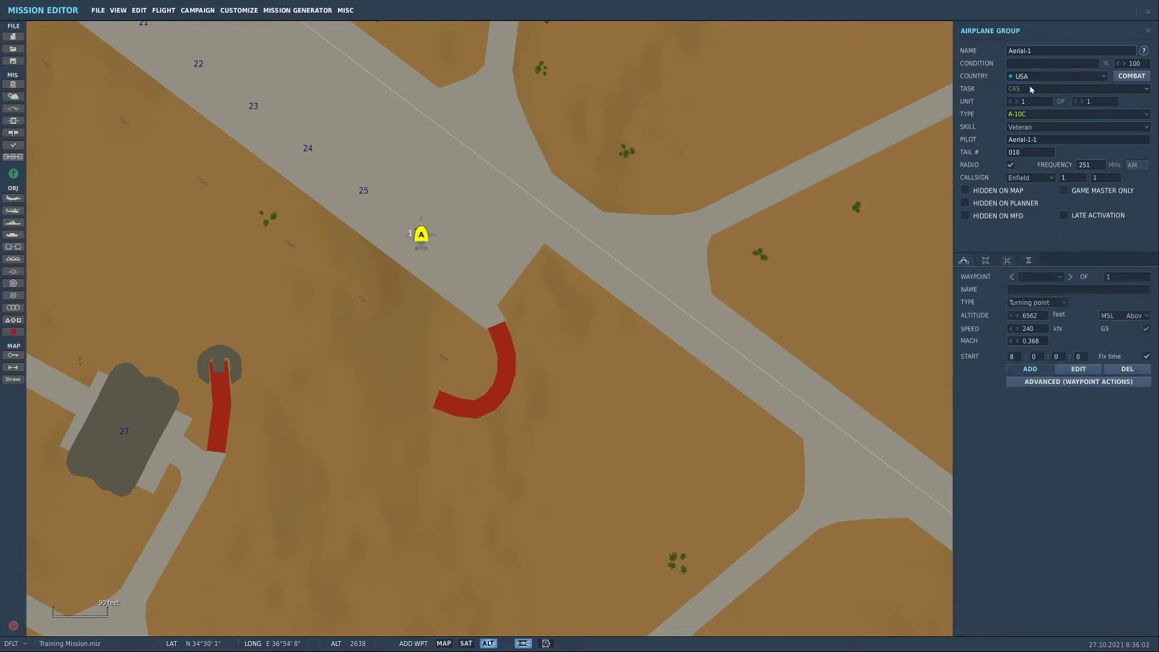
pyautogui.click(1041, 114)
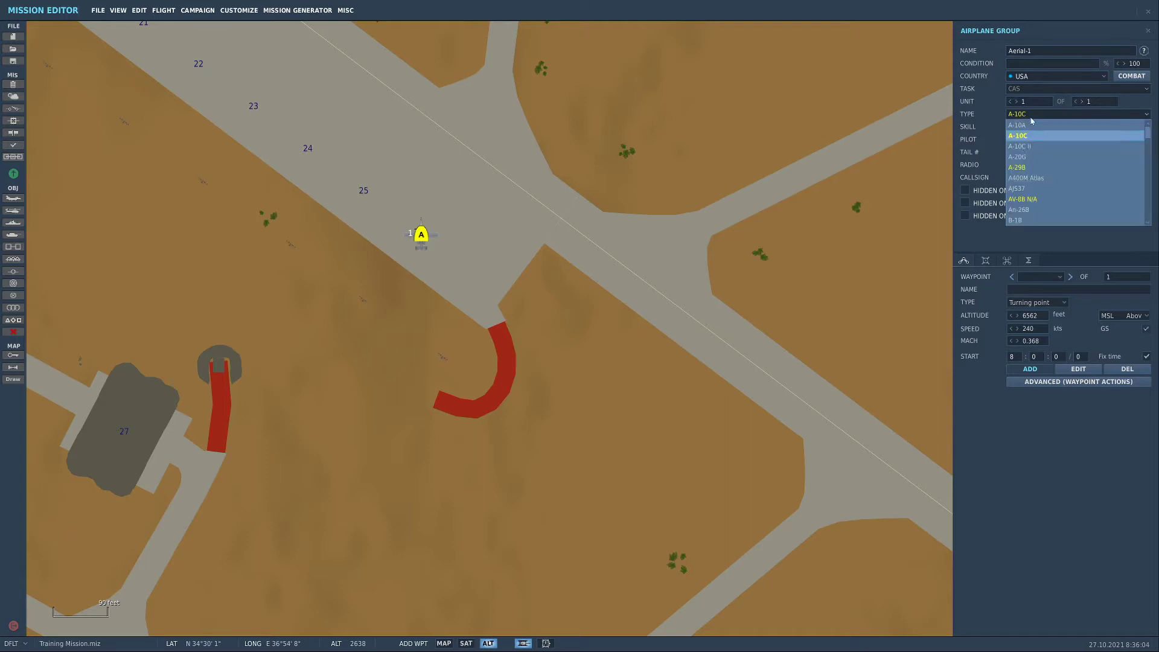
pyautogui.scroll(-6, 1047, 209)
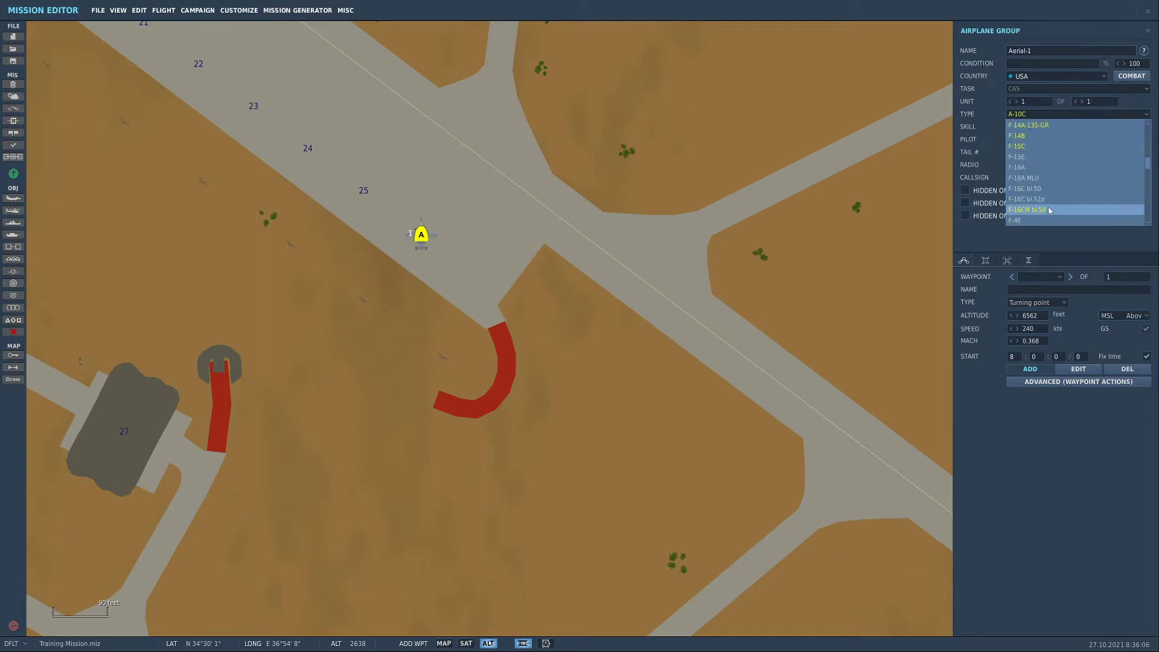
pyautogui.scroll(-1, 1050, 168)
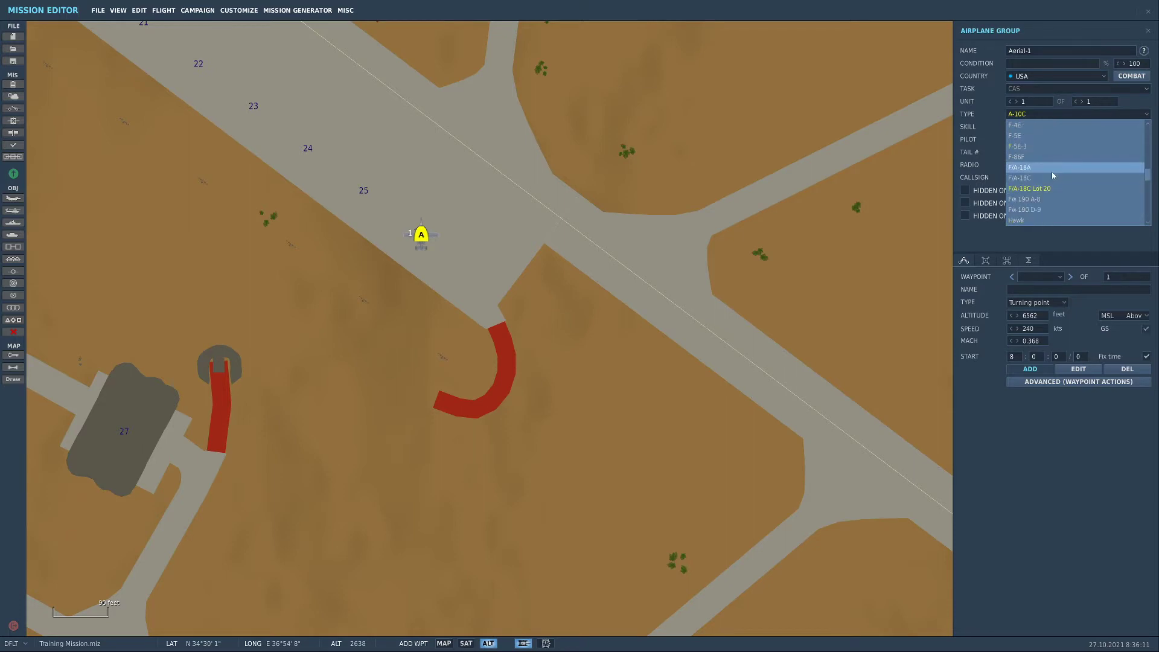
pyautogui.click(1045, 188)
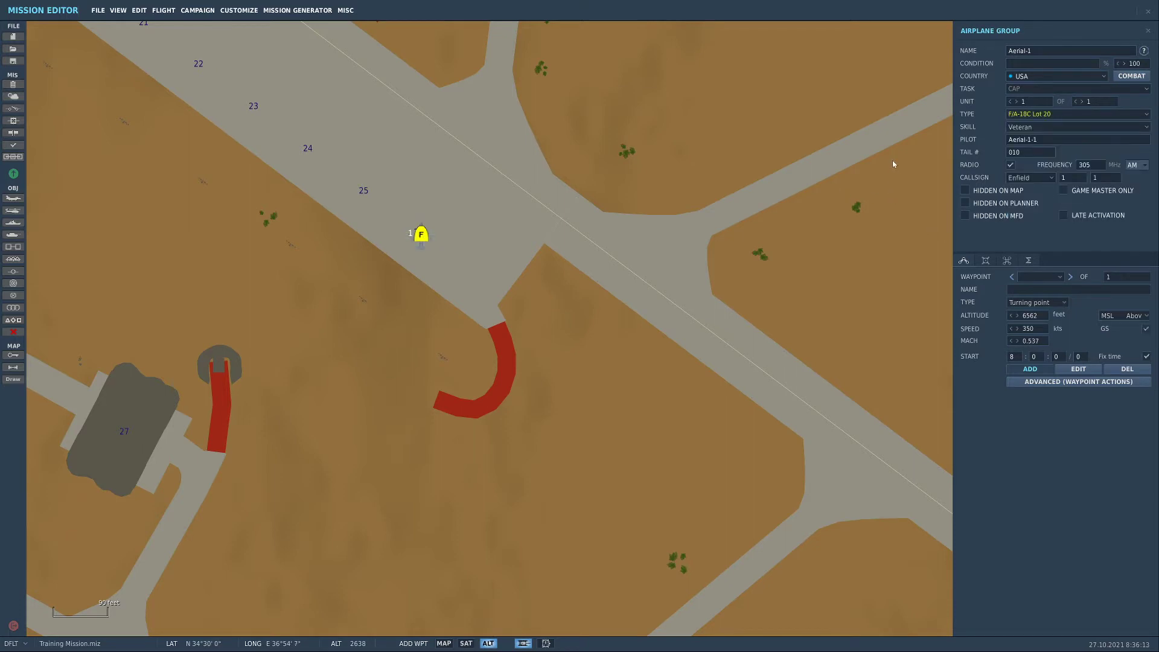
pyautogui.click(1042, 304)
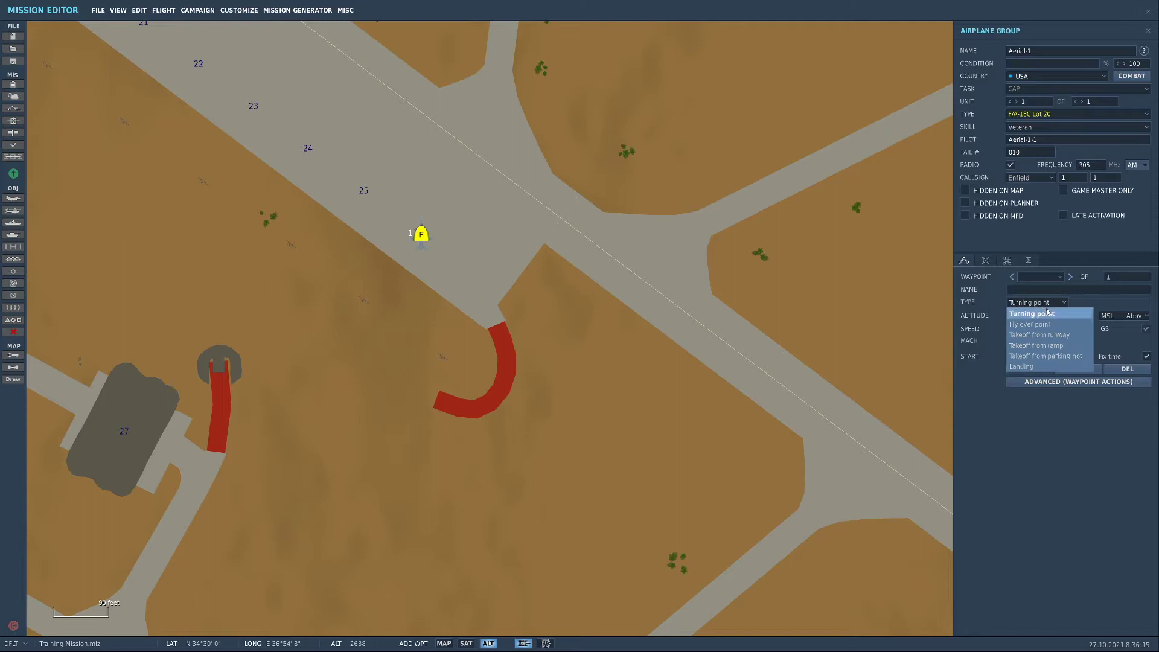
pyautogui.click(1047, 346)
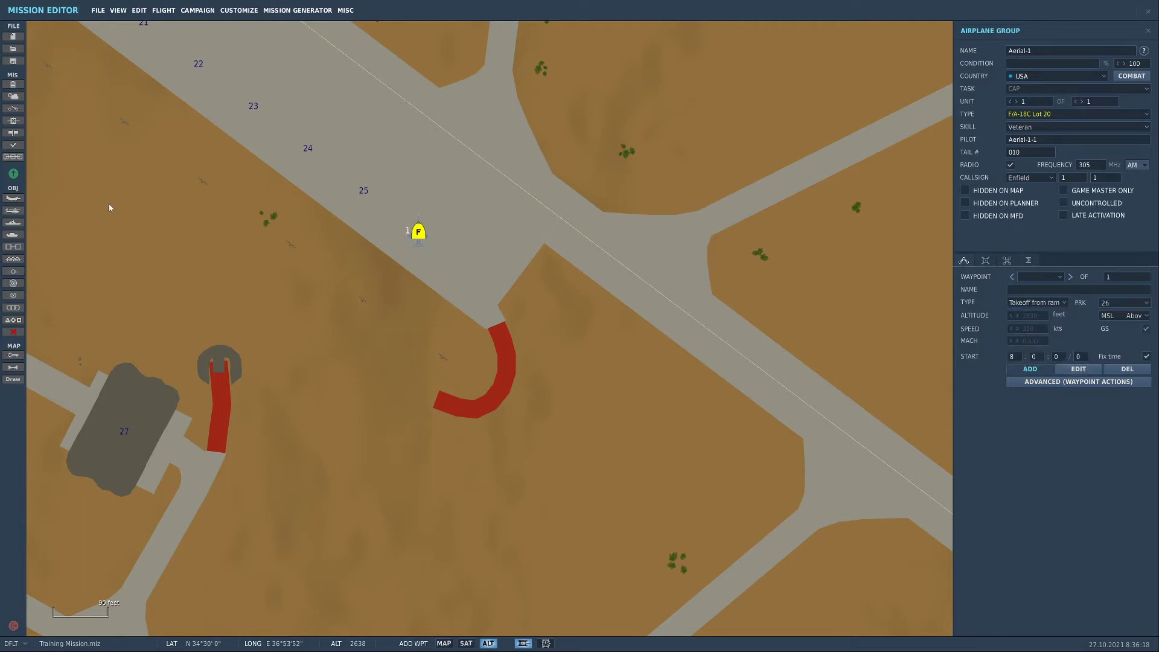
# In the payload settings, choose the AIM-9M*2, AIM-7M*4, FUEL*3 loadout
pyautogui.click(987, 268)
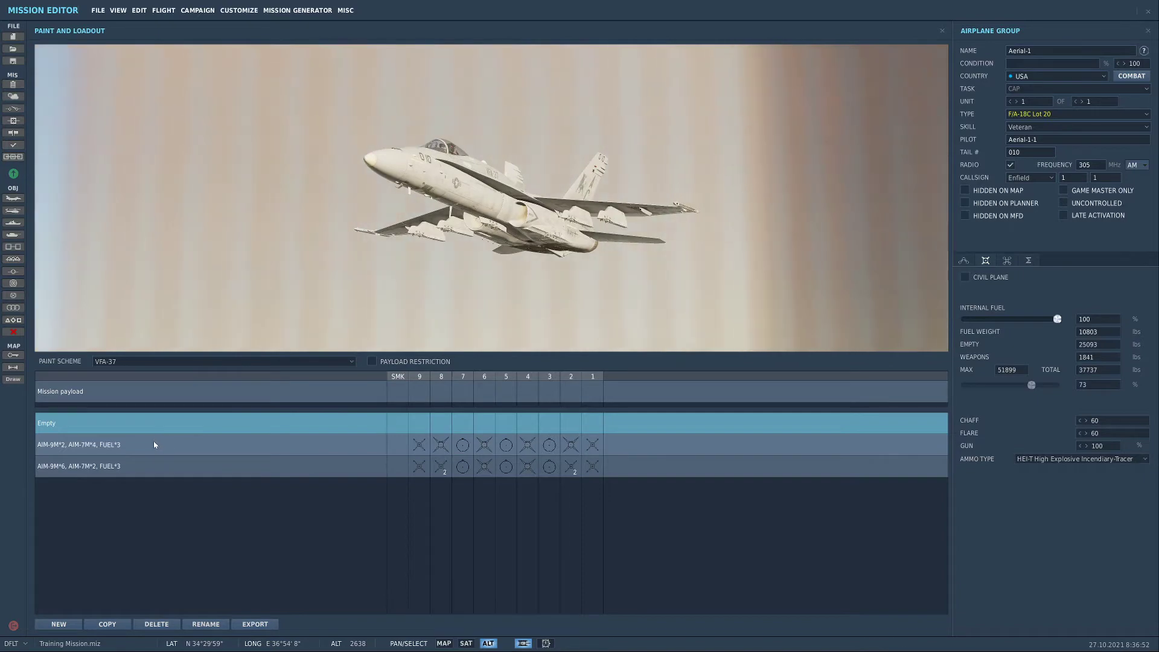
pyautogui.click(154, 445)
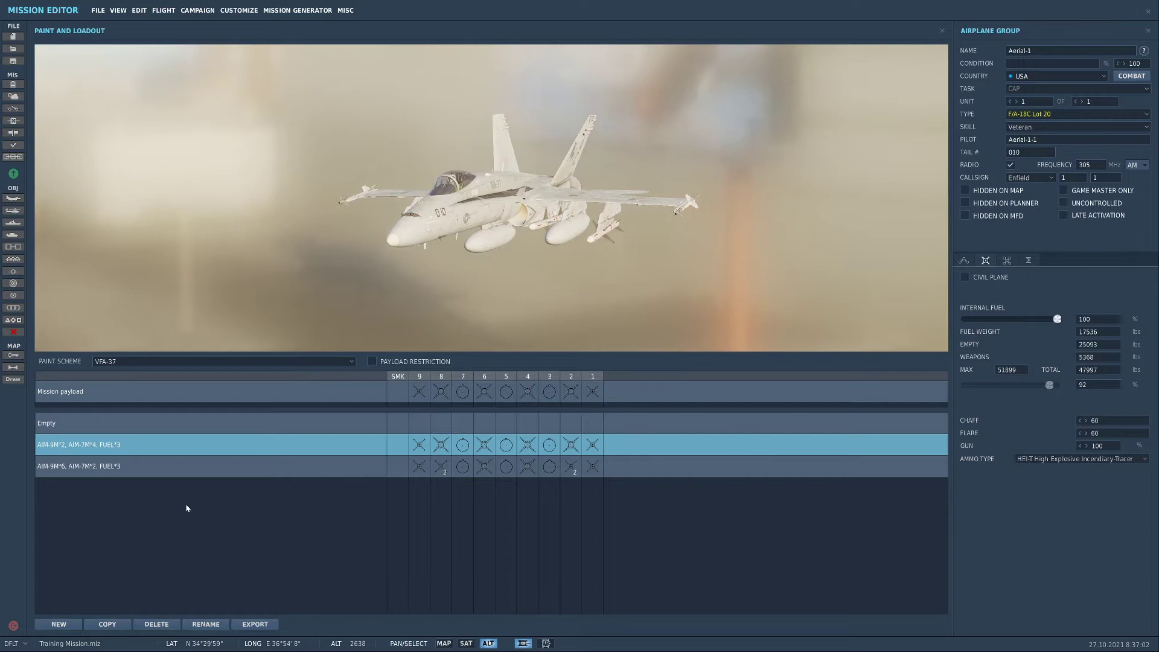
# Try the Gold premium skin, then settle on the No.19 Sqn - ZJ913 - Grey livery
pyautogui.click(121, 361)
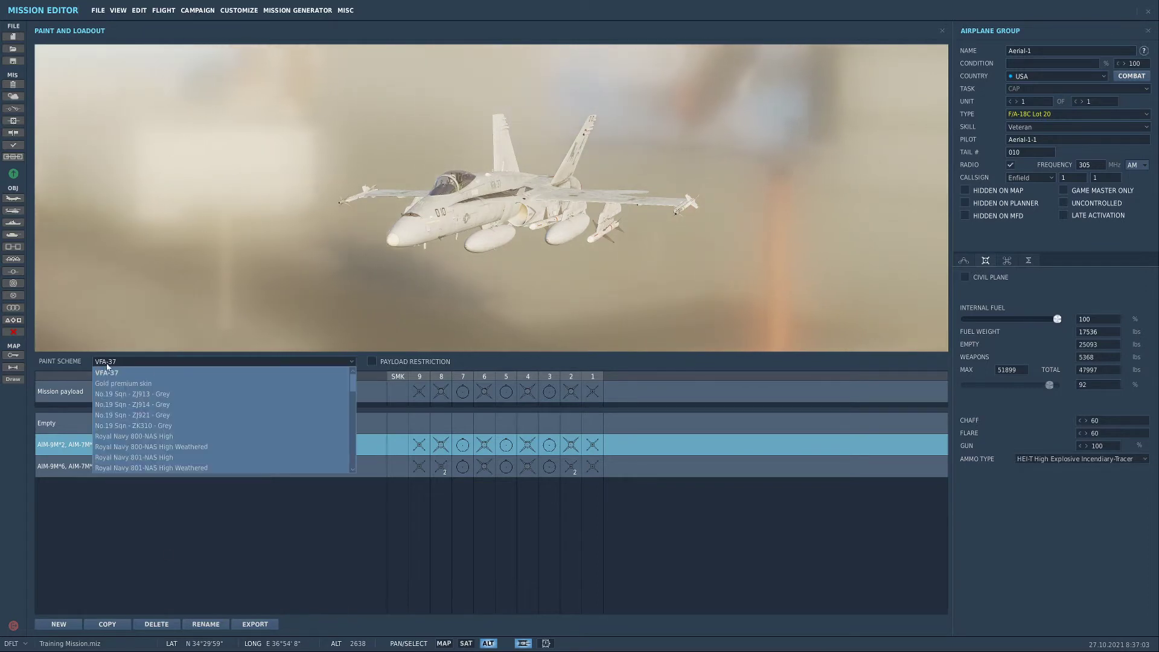
pyautogui.click(156, 393)
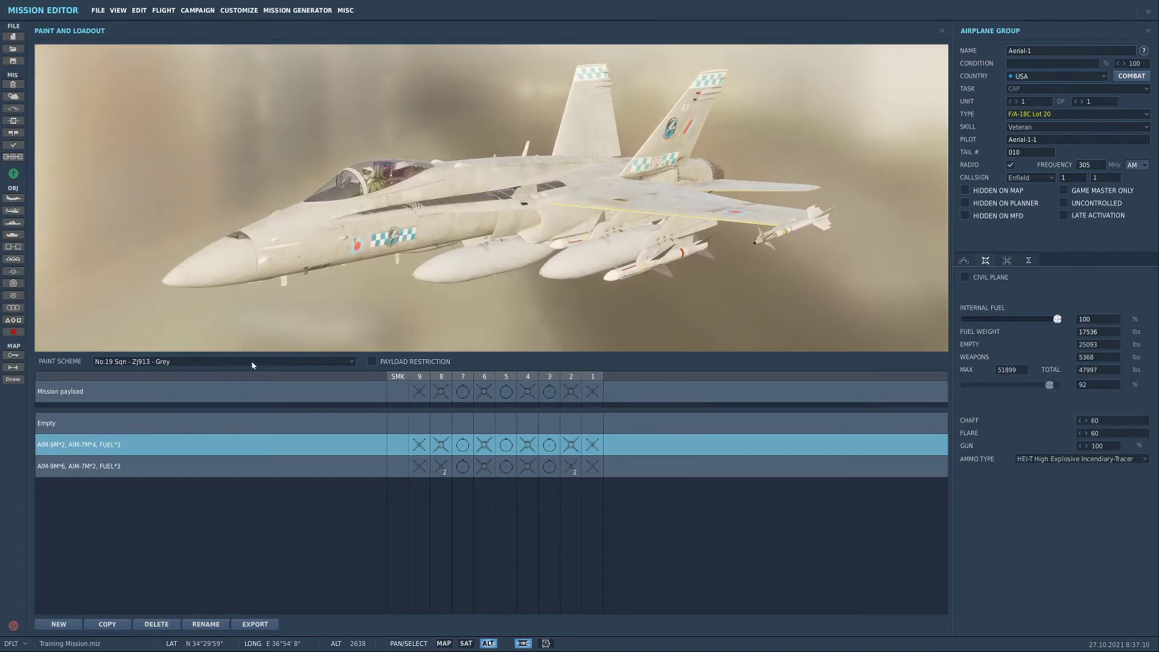
pyautogui.click(223, 365)
pyautogui.click(190, 382)
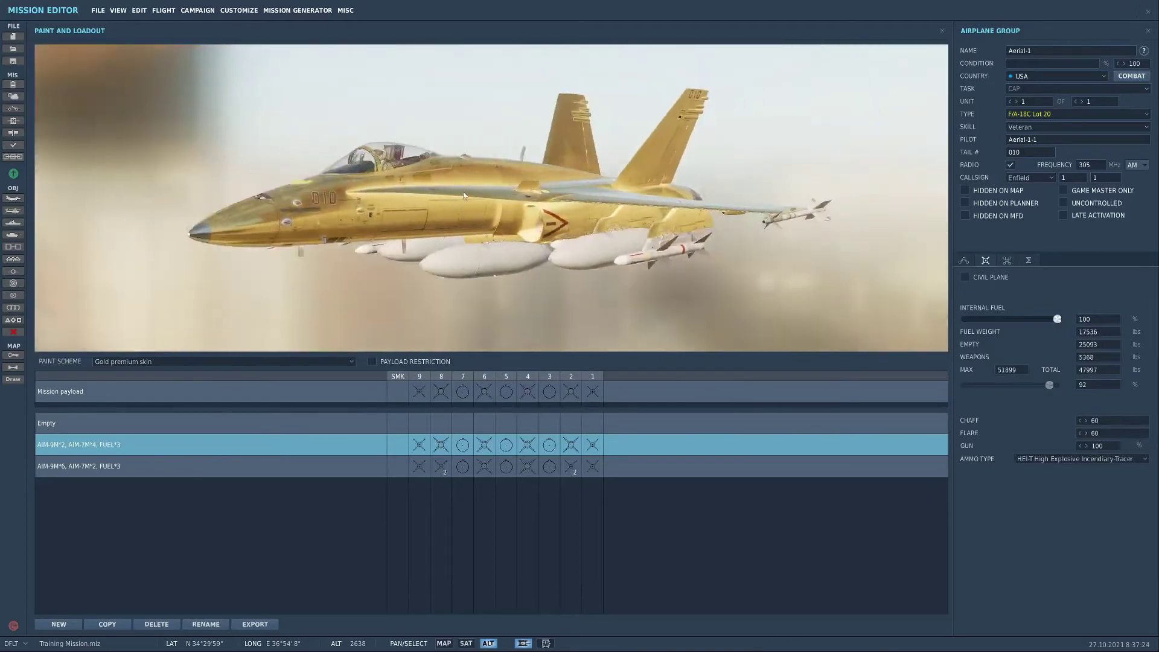
pyautogui.click(305, 362)
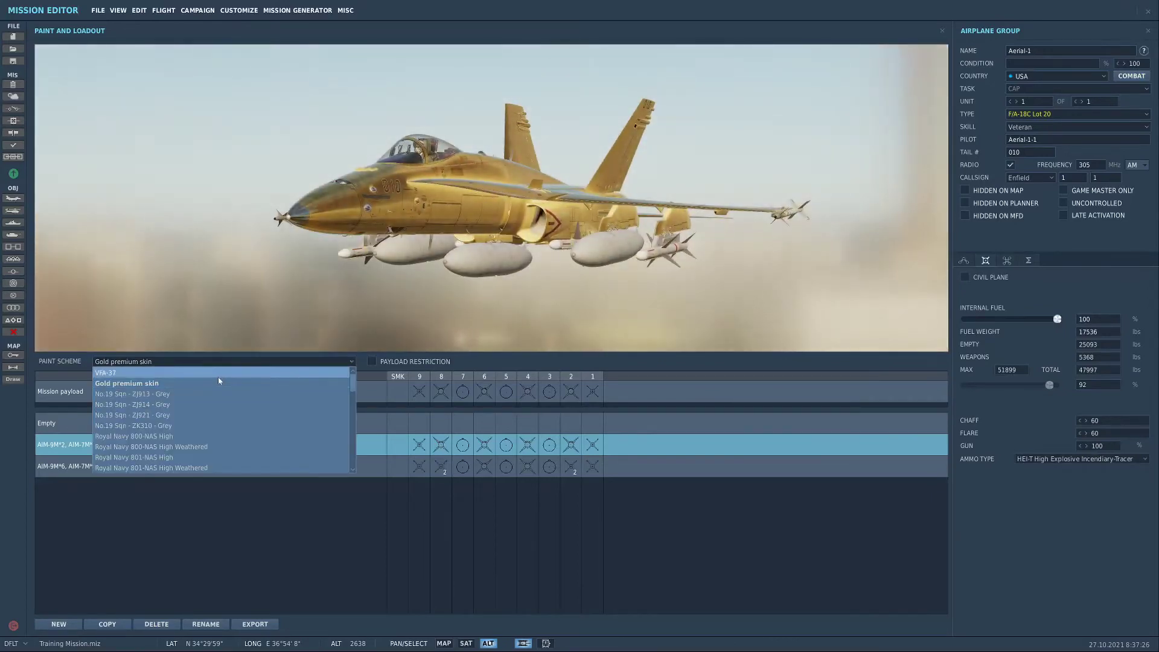
pyautogui.click(220, 394)
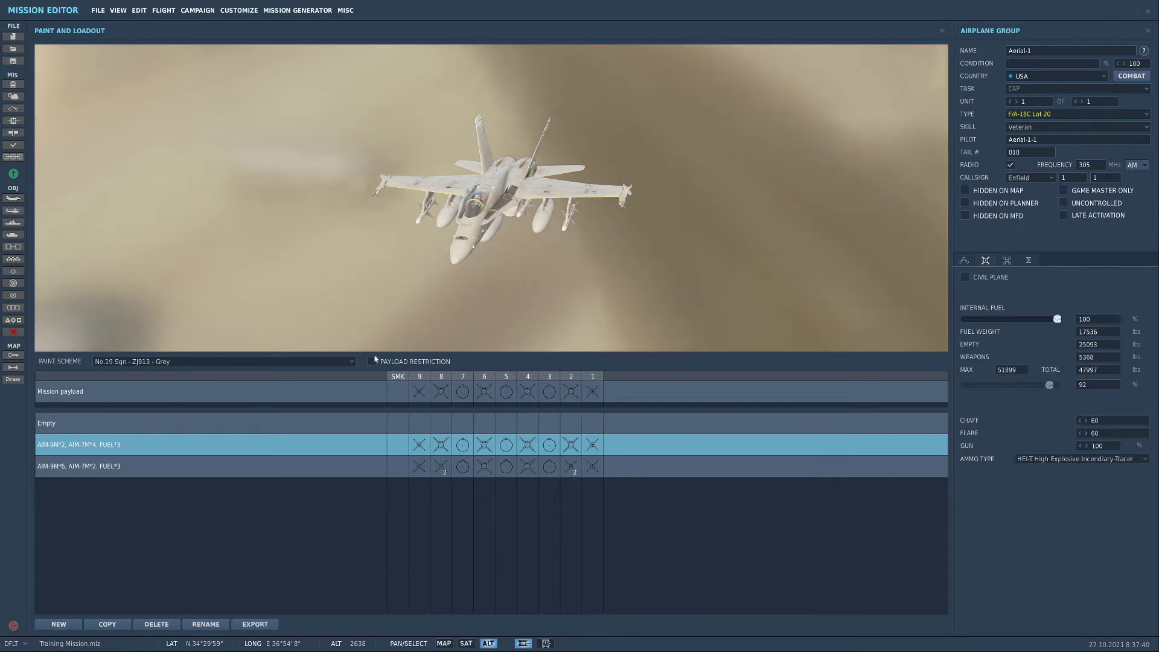
pyautogui.click(372, 361)
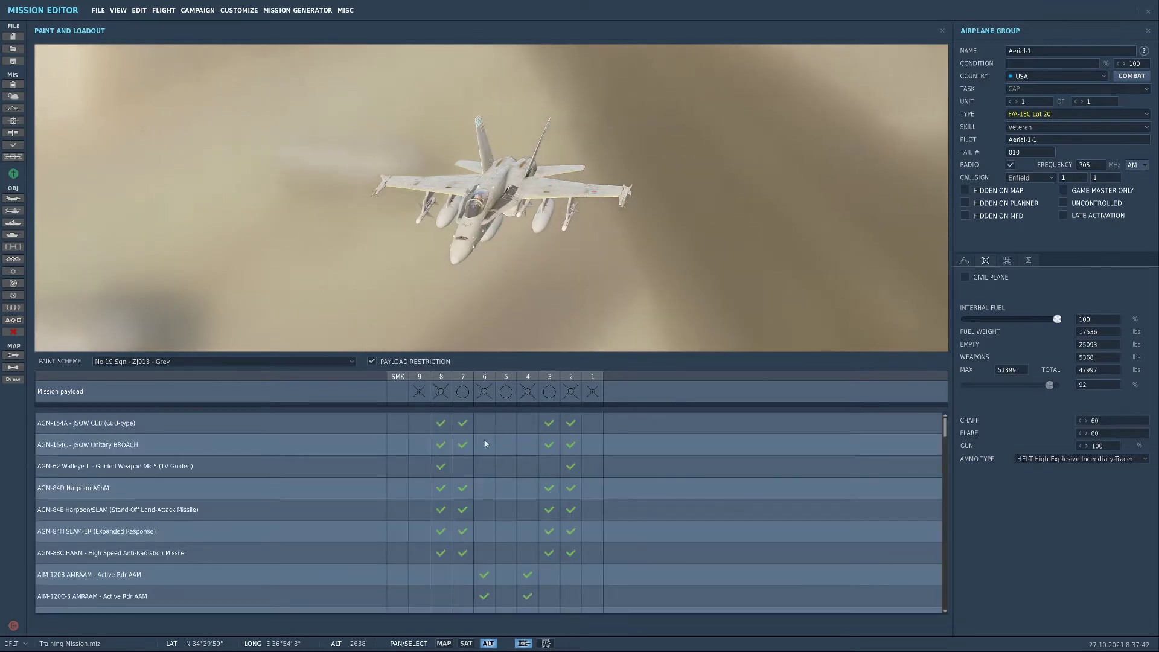
pyautogui.click(372, 361)
pyautogui.click(372, 361)
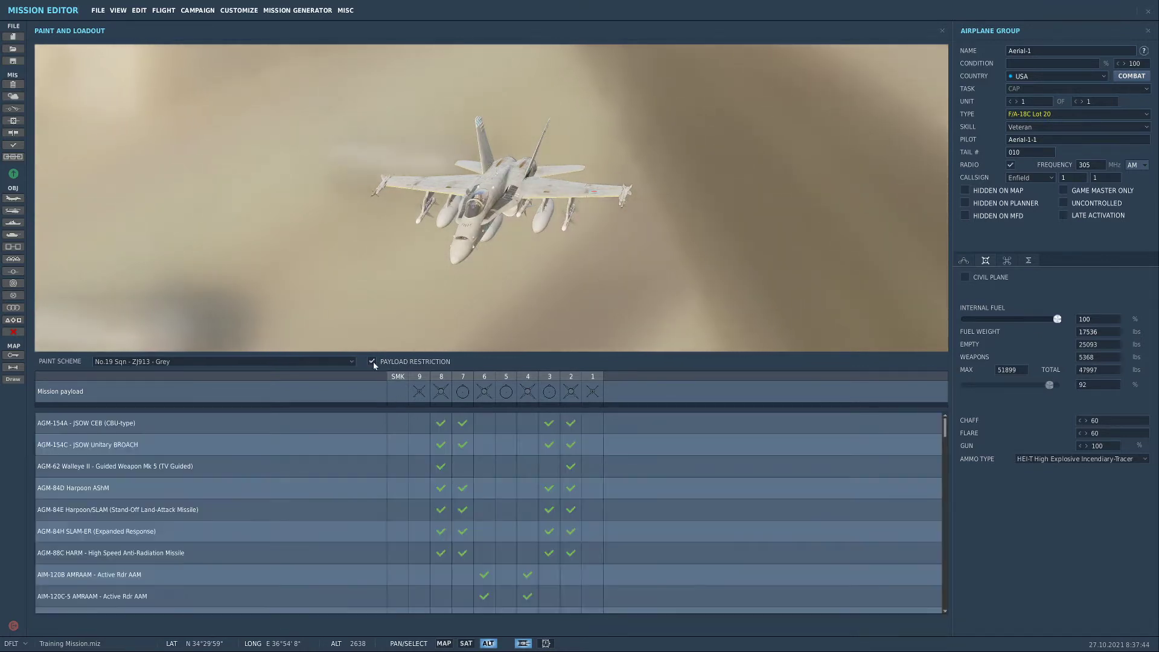
pyautogui.click(373, 361)
pyautogui.click(372, 361)
pyautogui.click(372, 362)
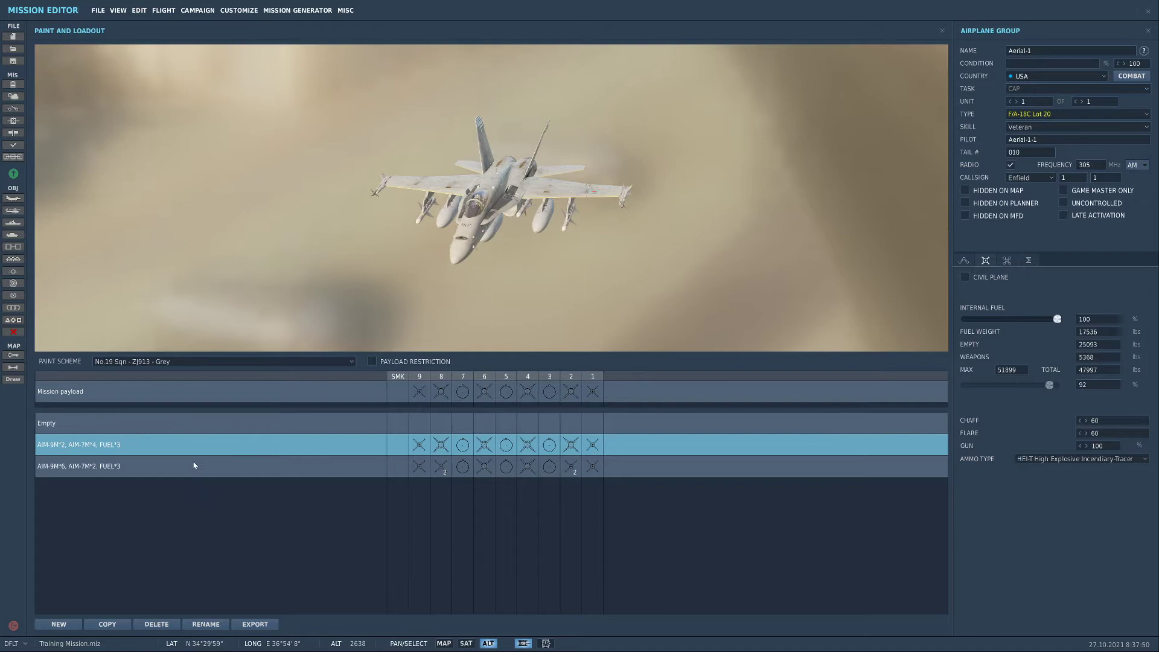
pyautogui.click(373, 362)
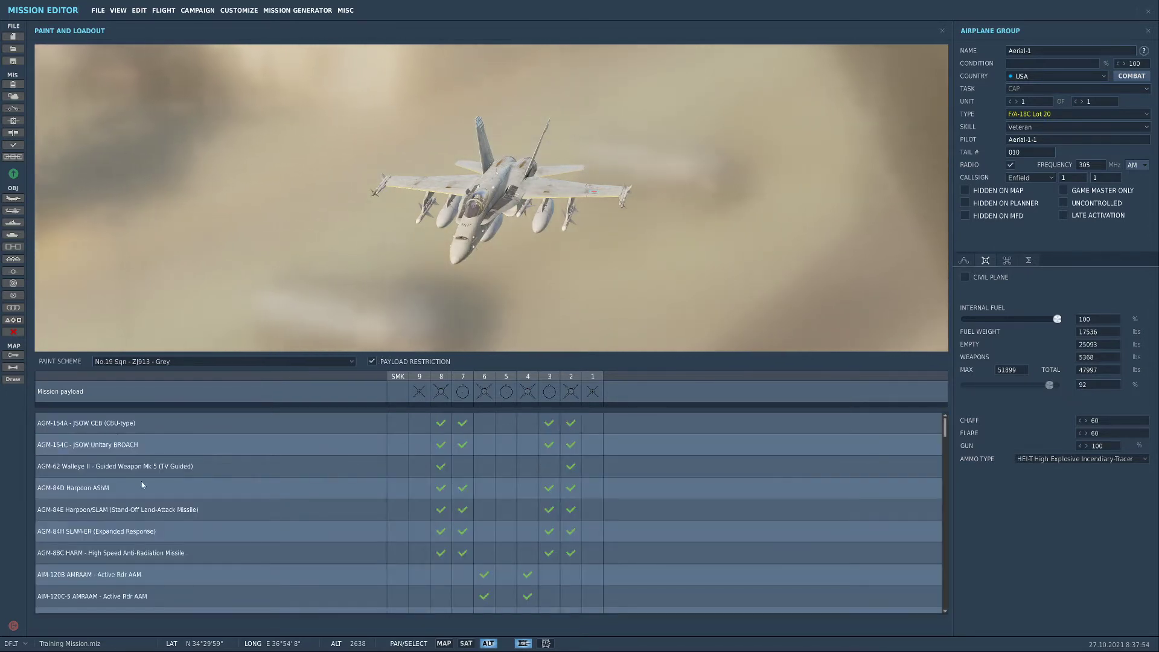
pyautogui.scroll(-8, 193, 544)
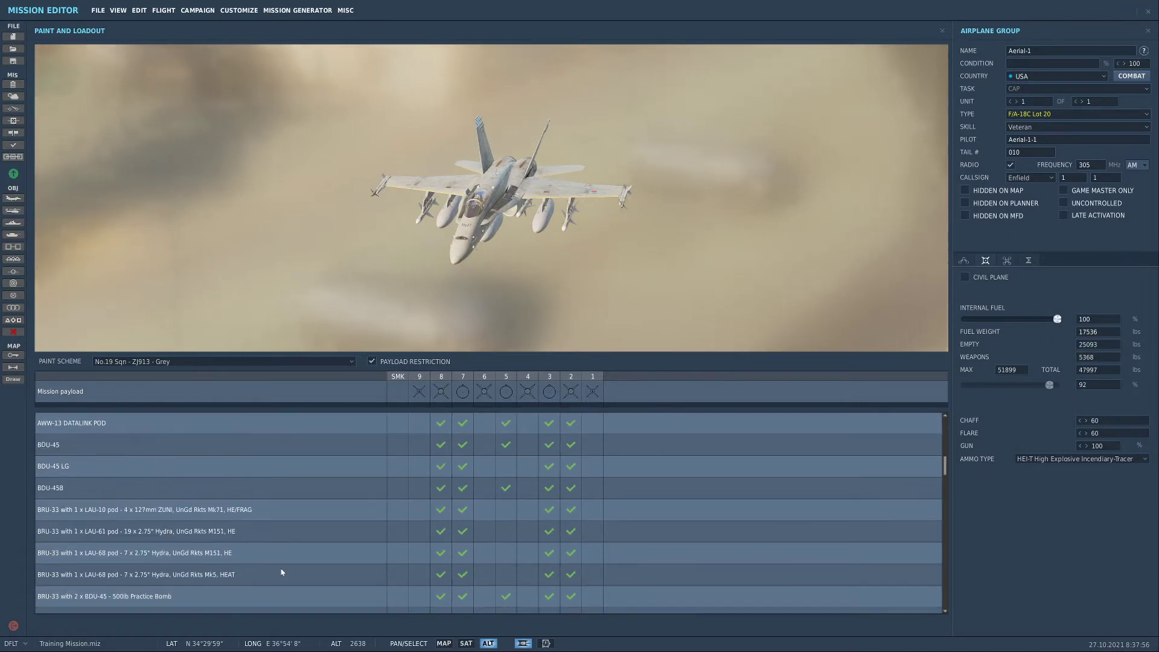
pyautogui.scroll(-10, 281, 573)
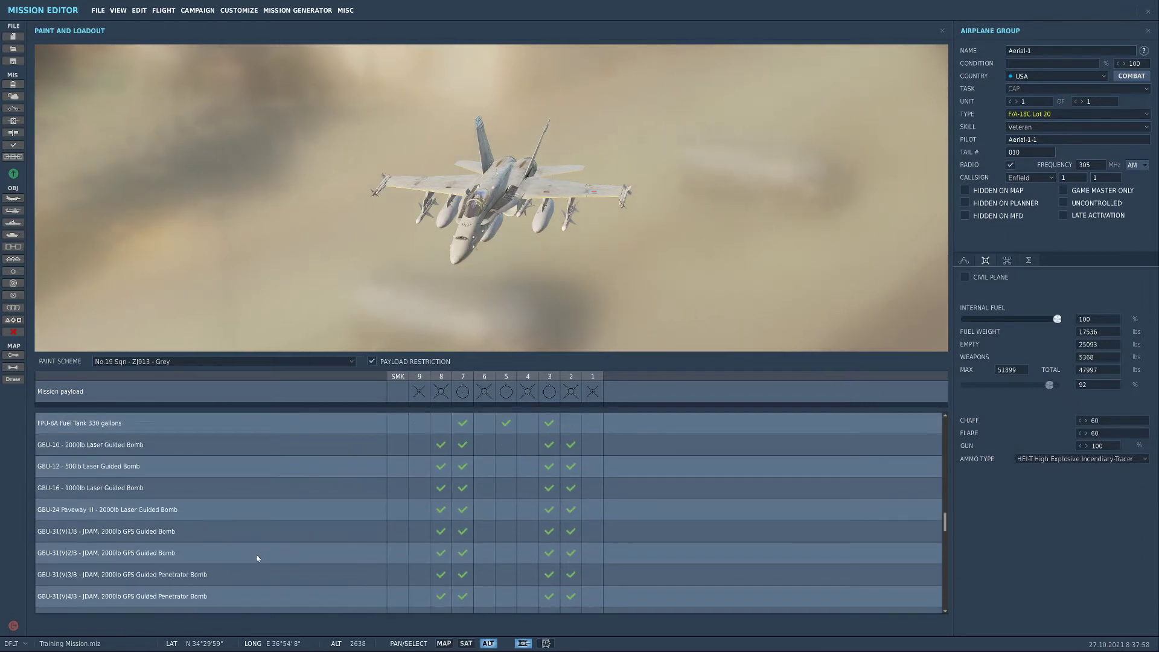
pyautogui.scroll(-6, 273, 528)
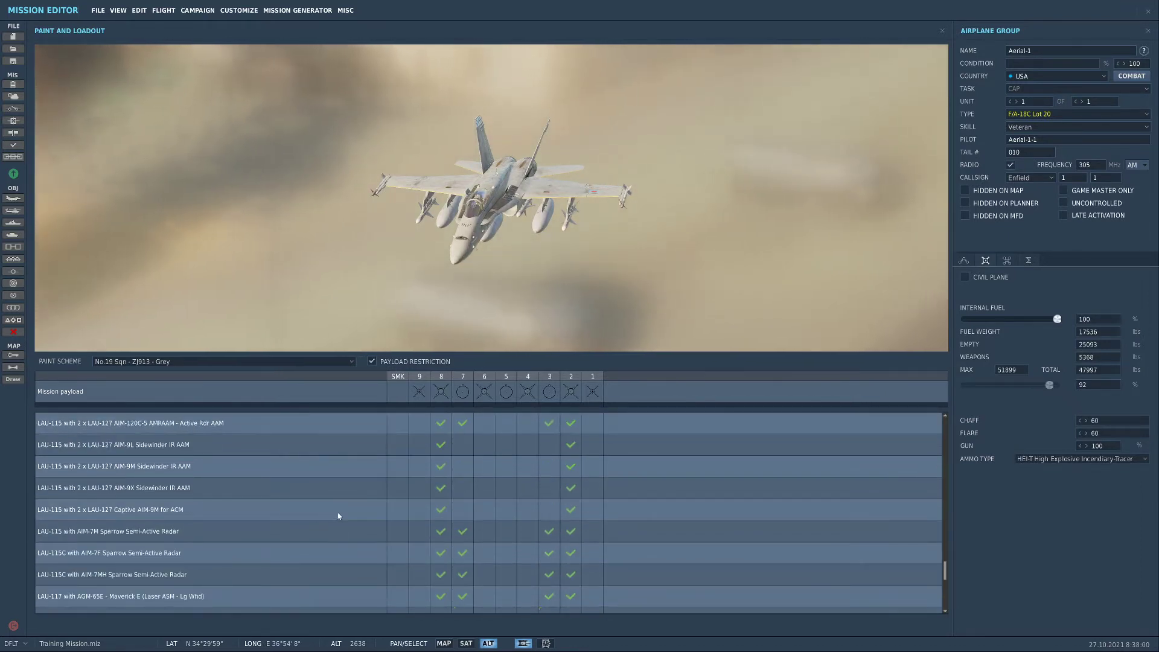
pyautogui.scroll(3, 338, 517)
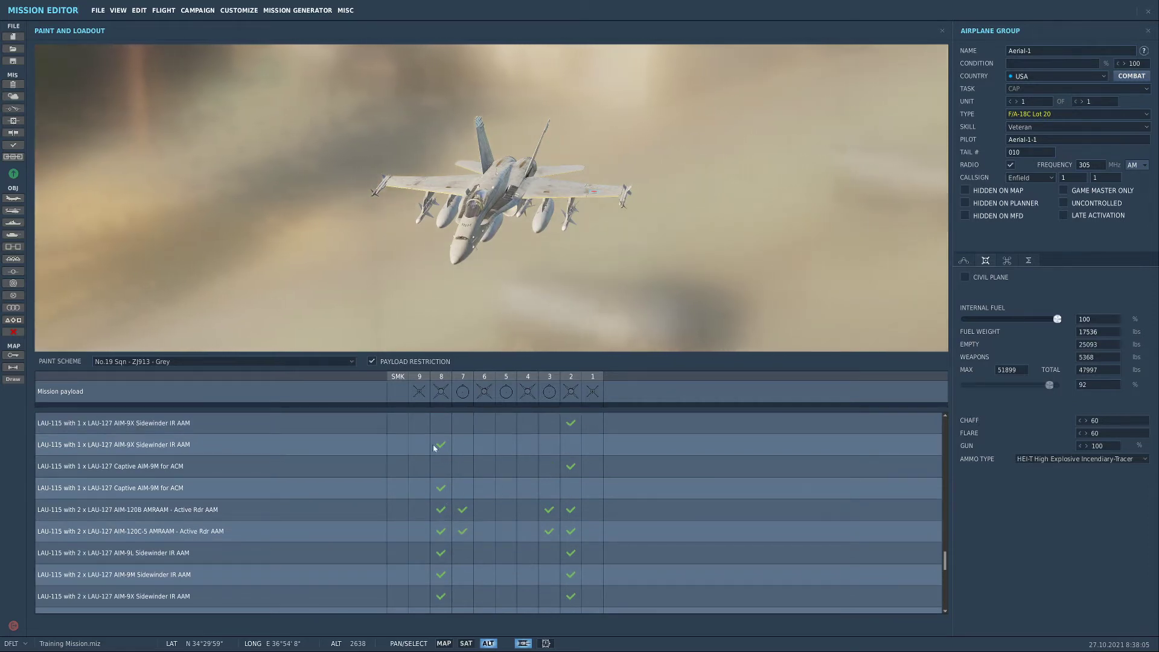
pyautogui.scroll(5, 480, 501)
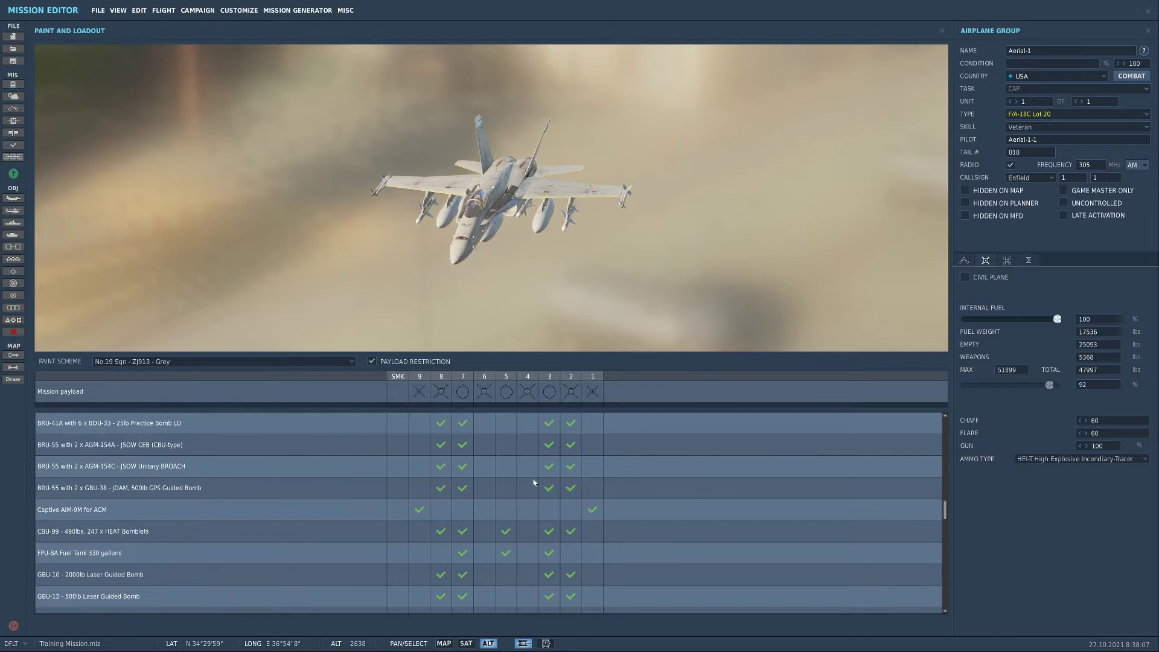
pyautogui.scroll(5, 534, 482)
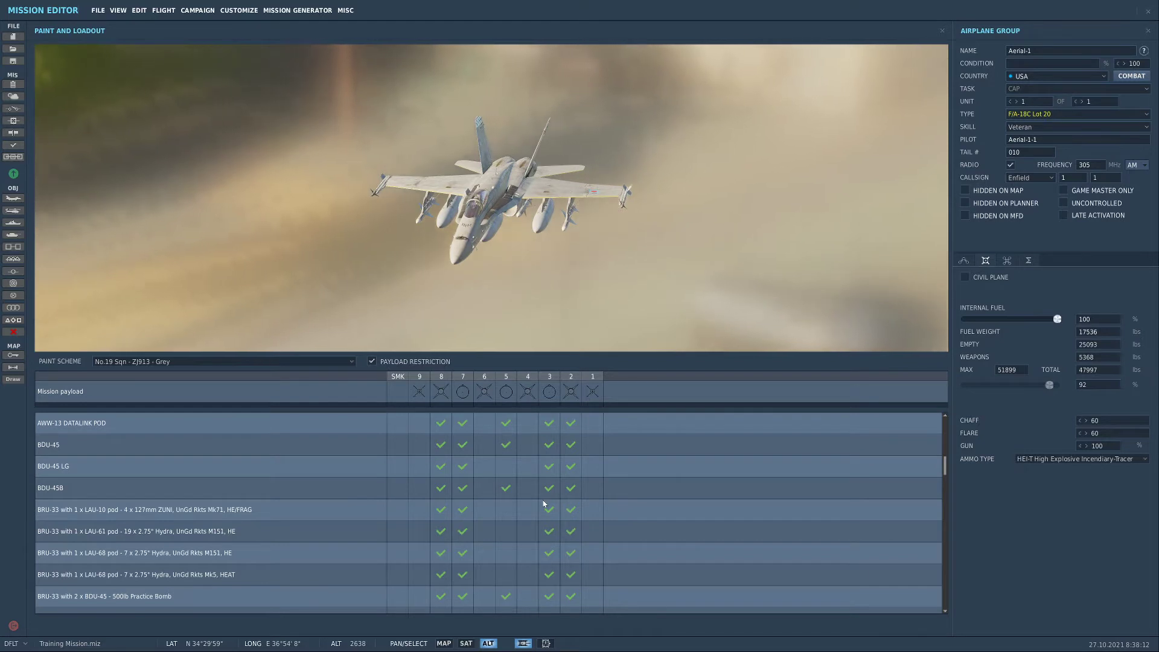
# Browse the weapons list and aircraft preview, then uncheck PAYLOAD RESTRICTION to list presets
pyautogui.scroll(3, 521, 509)
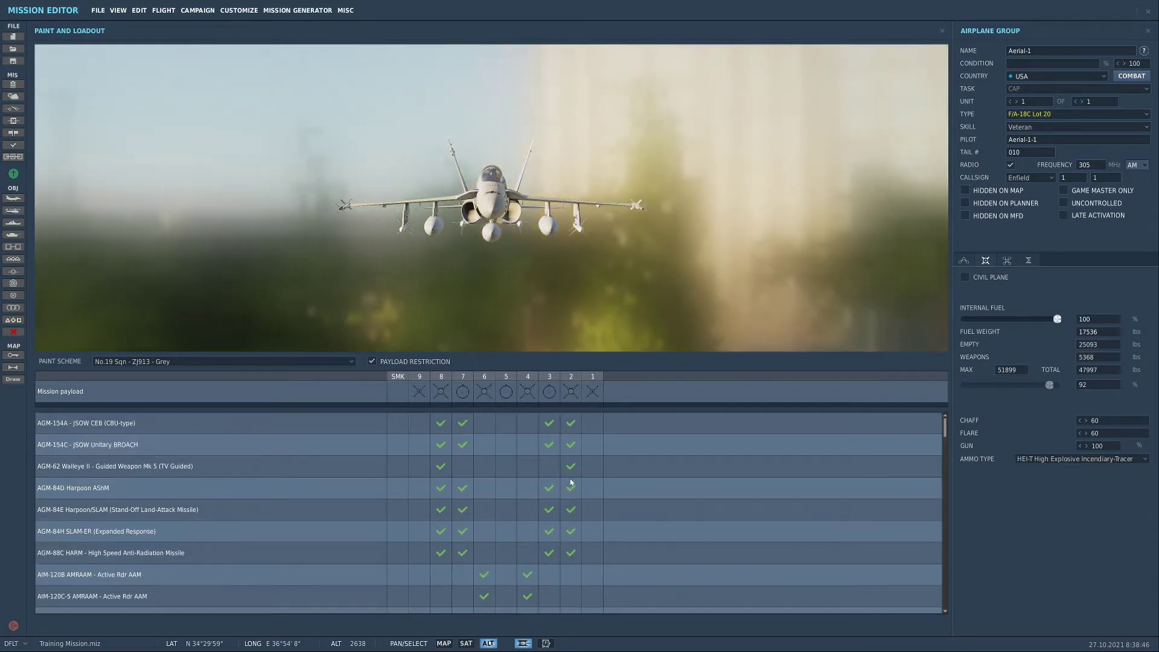
pyautogui.scroll(-4, 571, 482)
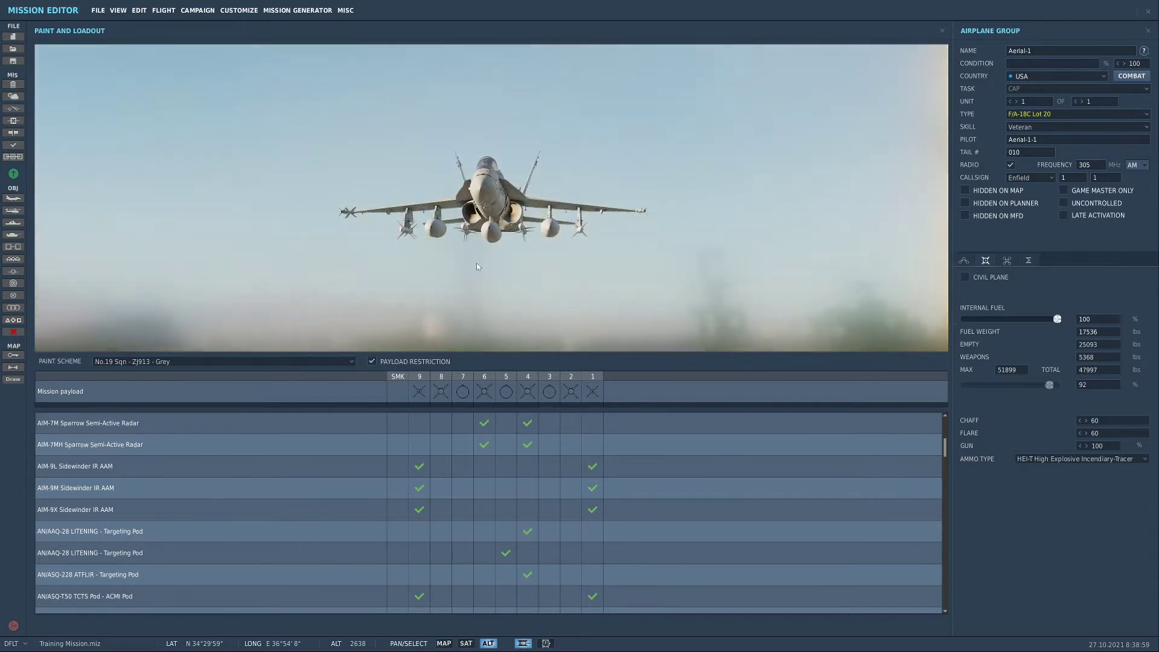
pyautogui.moveTo(476, 263); pyautogui.dragTo(462, 281)
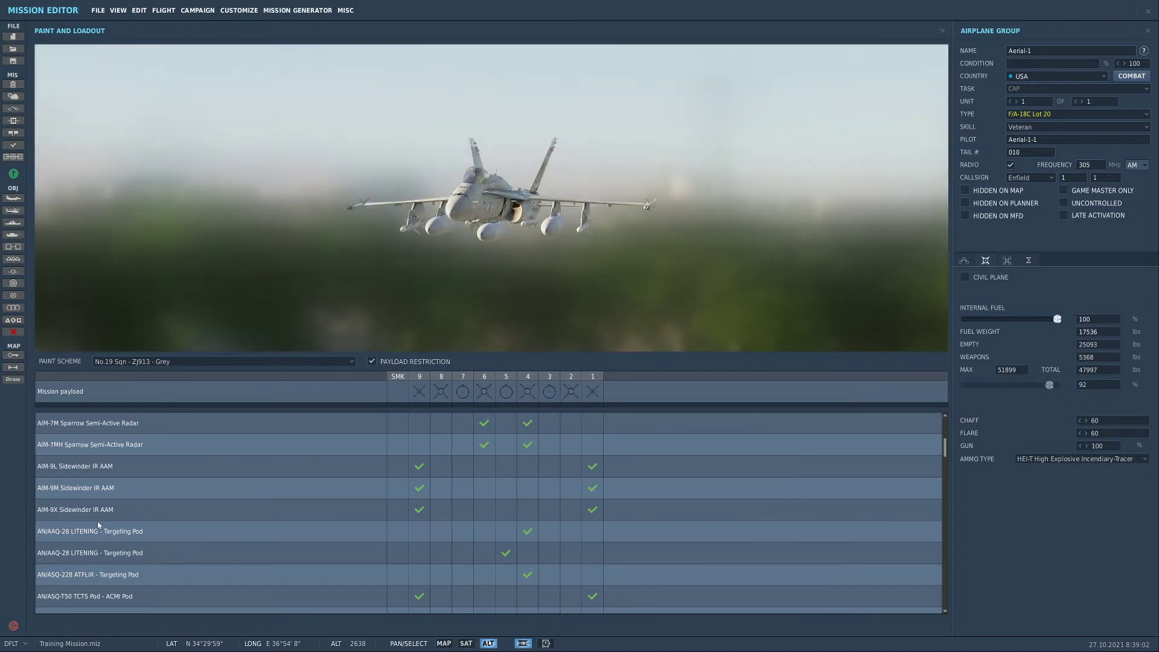
pyautogui.scroll(-1, 490, 544)
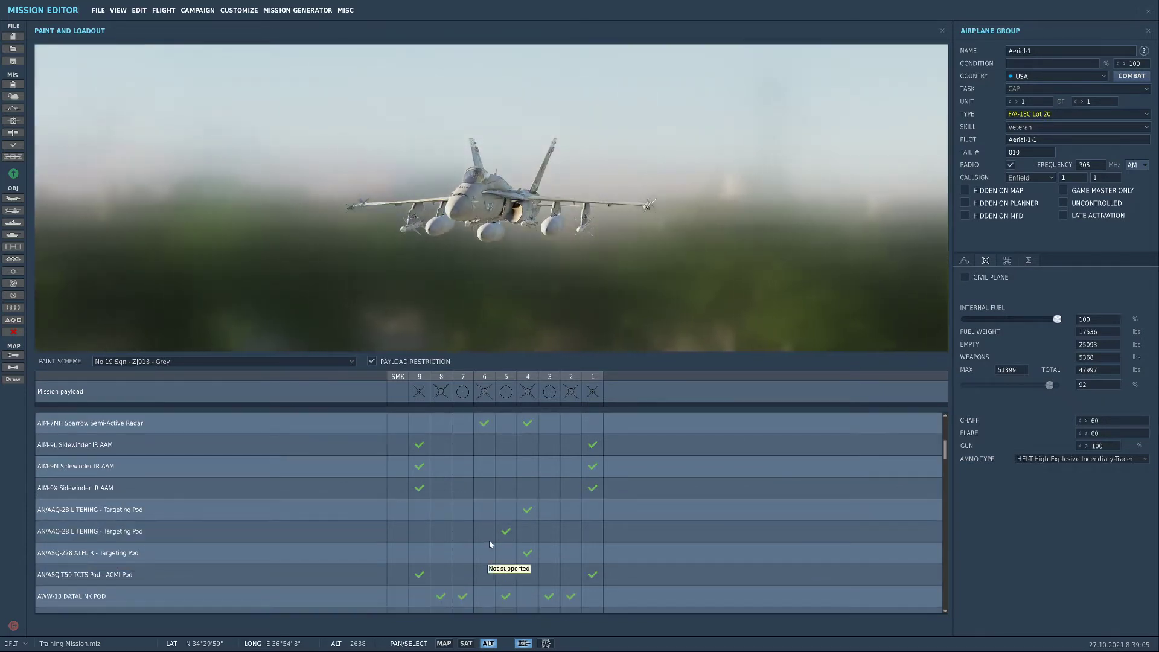
pyautogui.scroll(-1, 141, 575)
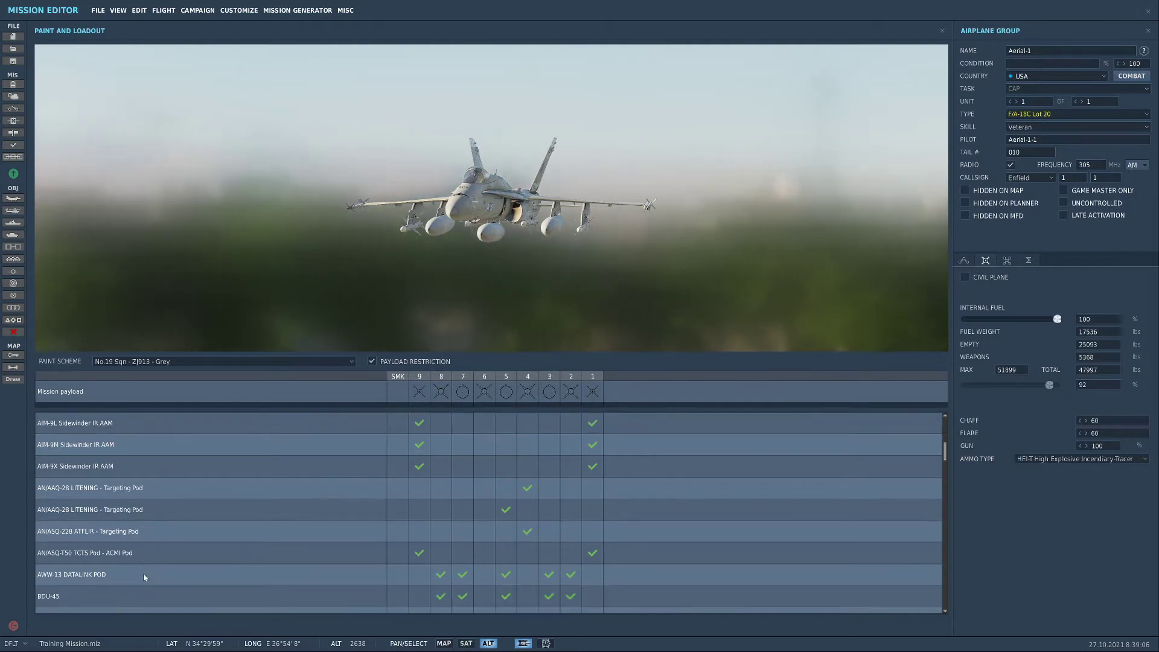
pyautogui.scroll(-1, 496, 575)
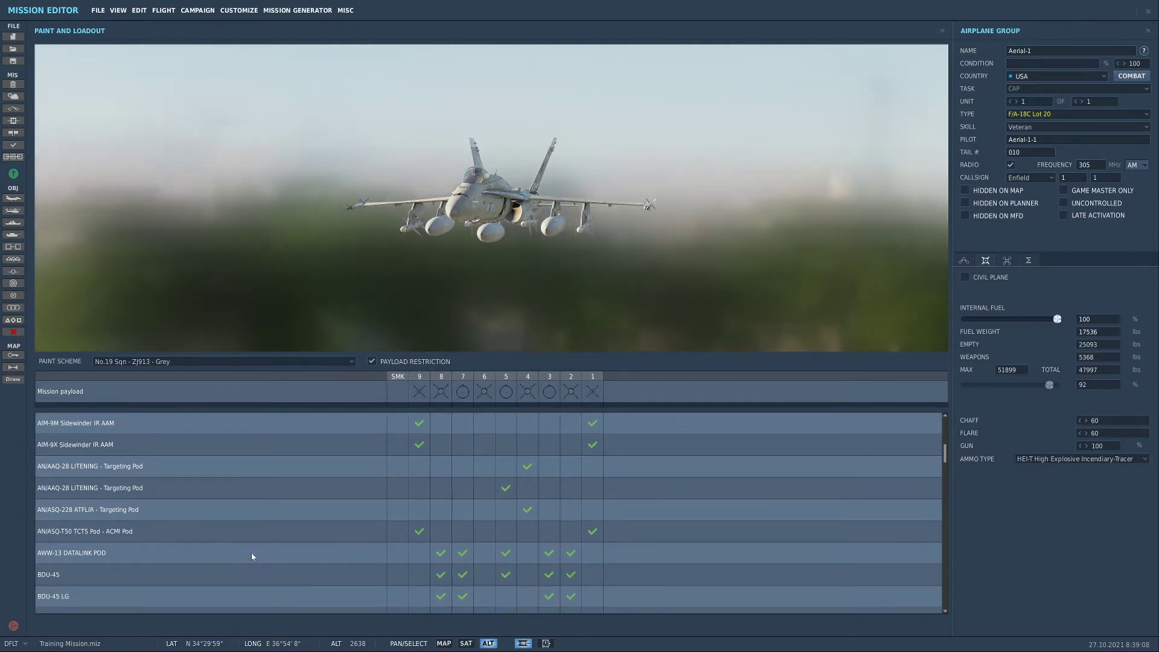
pyautogui.scroll(-10, 474, 516)
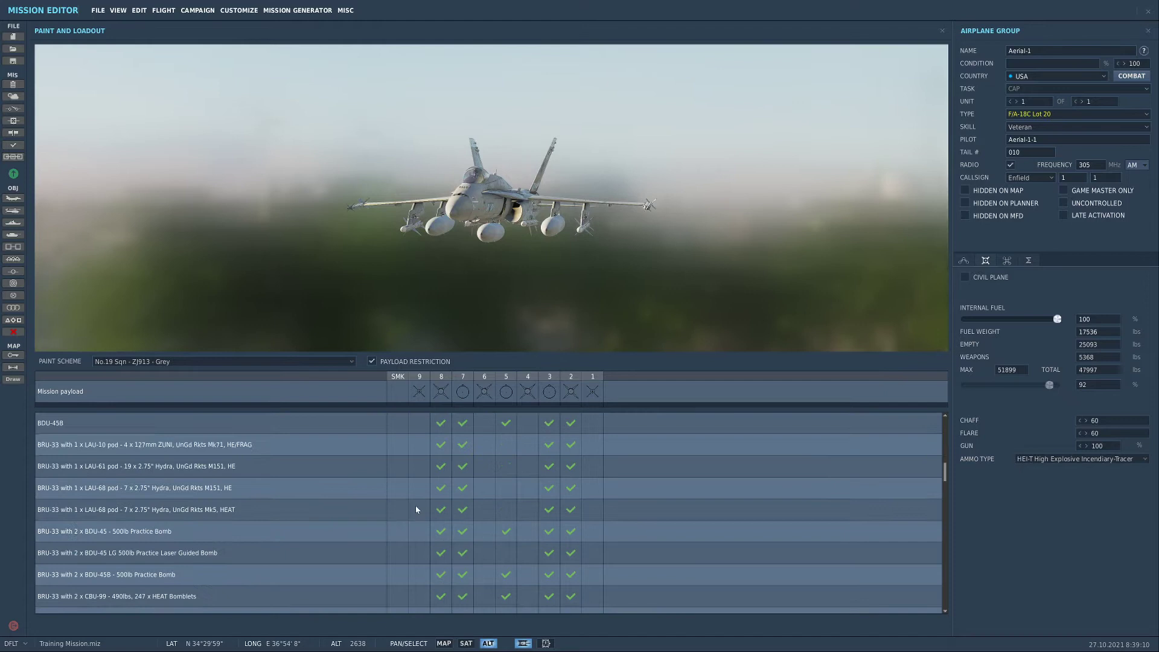
pyautogui.scroll(-7, 519, 497)
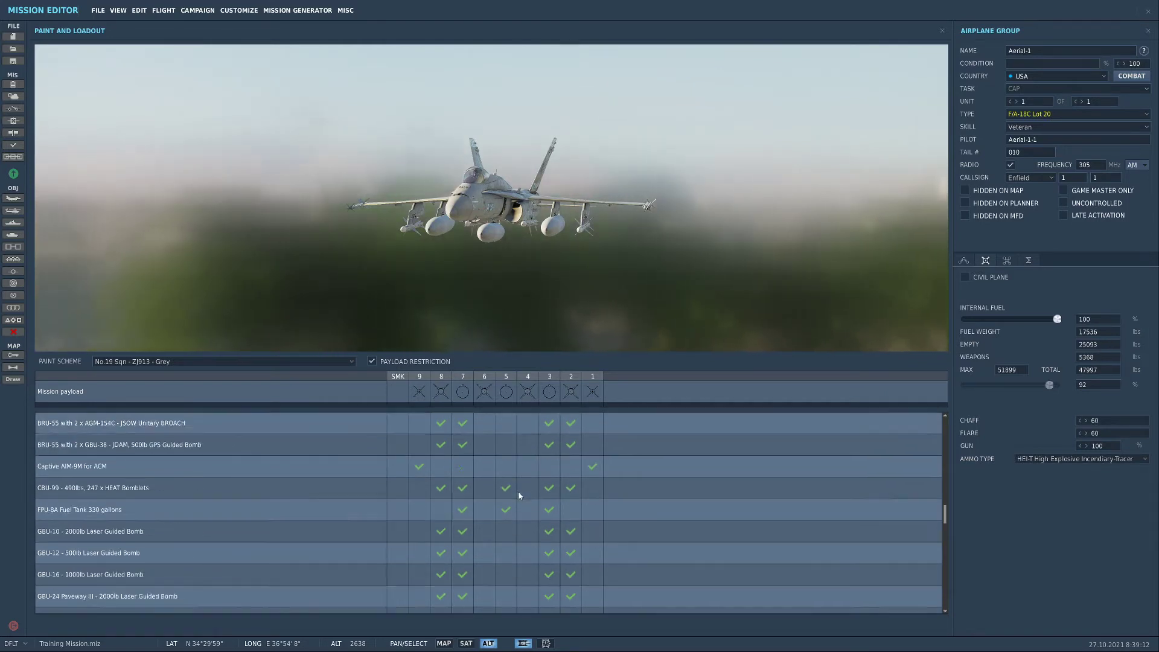
pyautogui.scroll(-2, 511, 495)
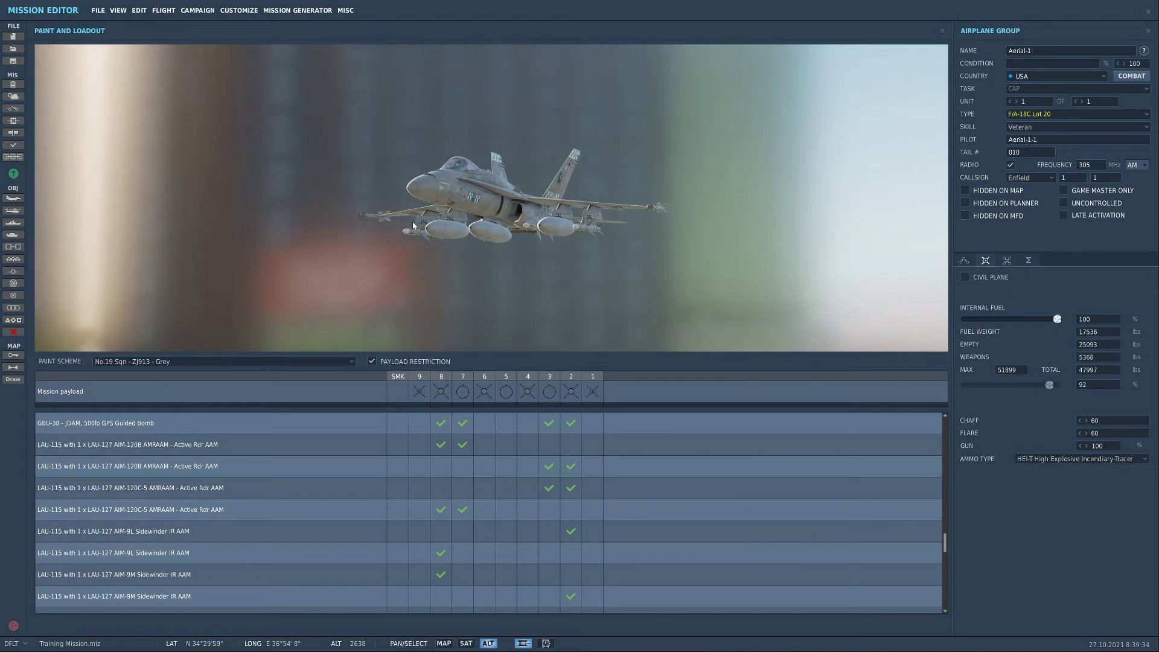
pyautogui.click(371, 361)
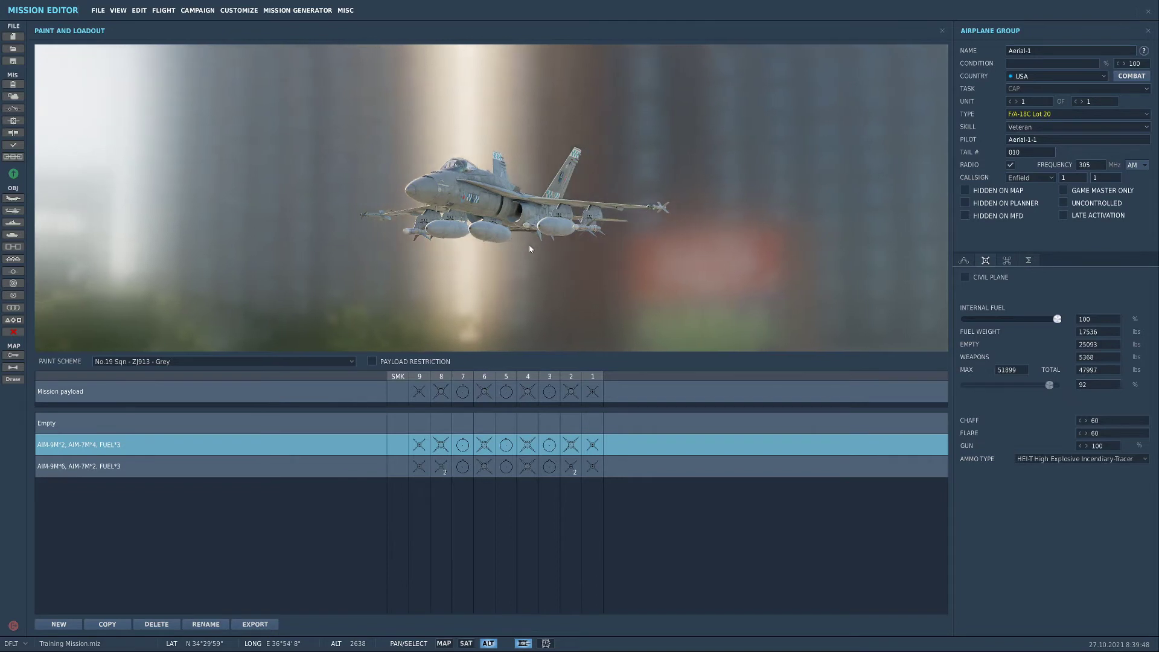
pyautogui.moveTo(529, 248); pyautogui.dragTo(575, 235)
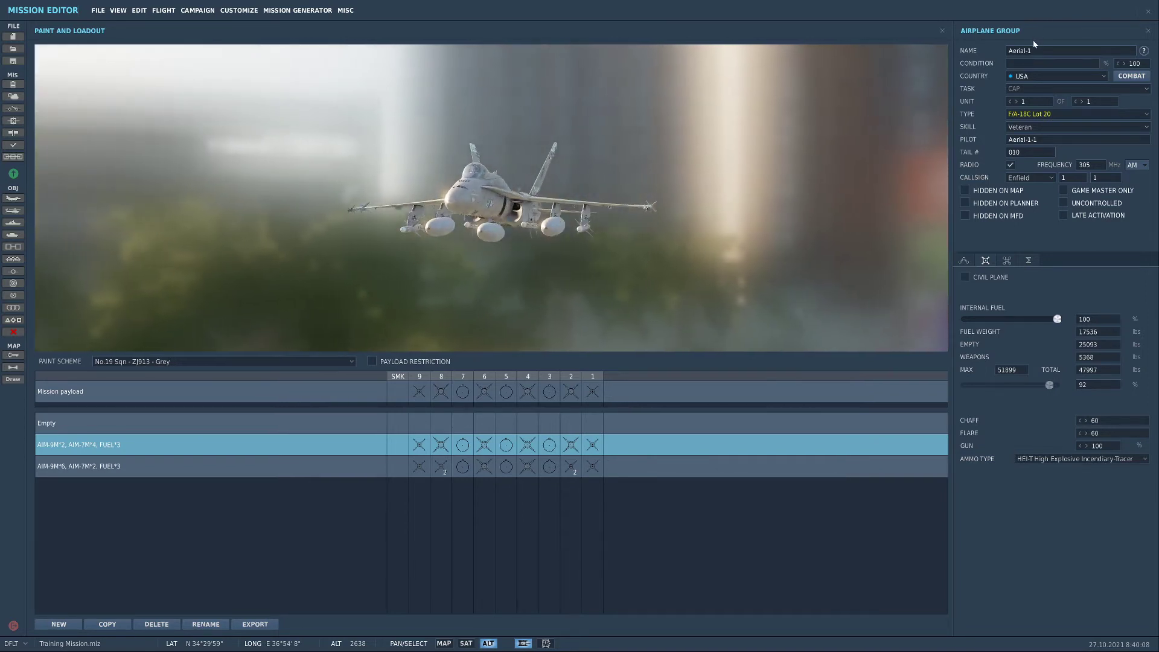
# Set the task via CAS and Ground Attack to Pinpoint Strike, and load the PGM 2*AIM9M 2*AGM62 preset
pyautogui.click(1034, 76)
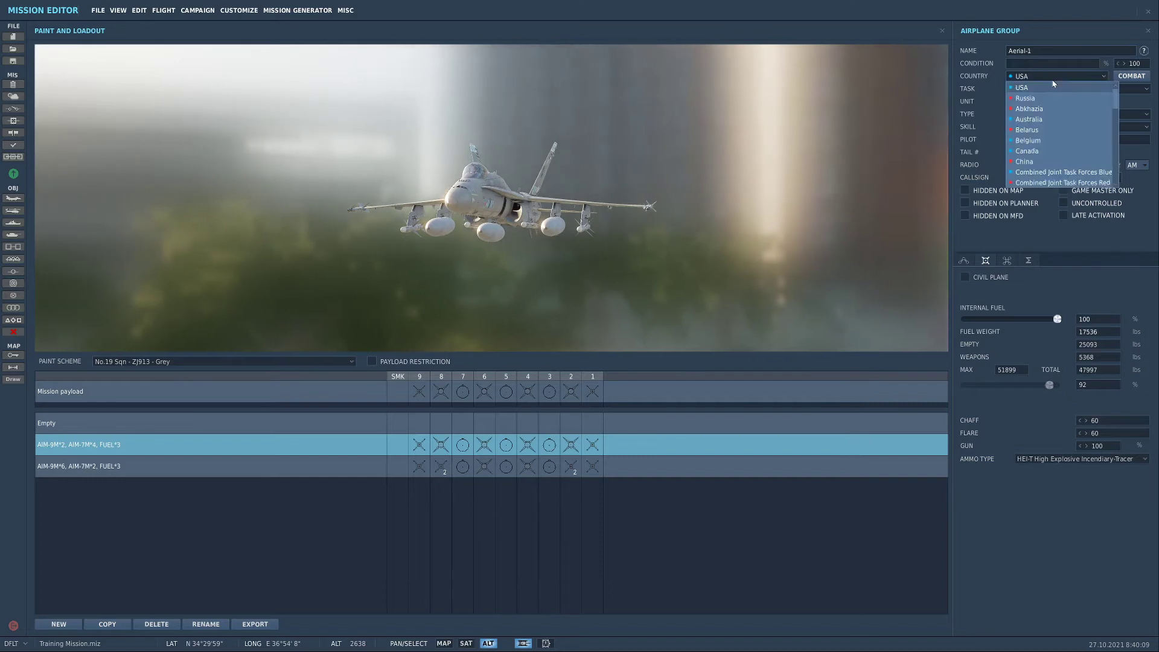
pyautogui.click(1146, 90)
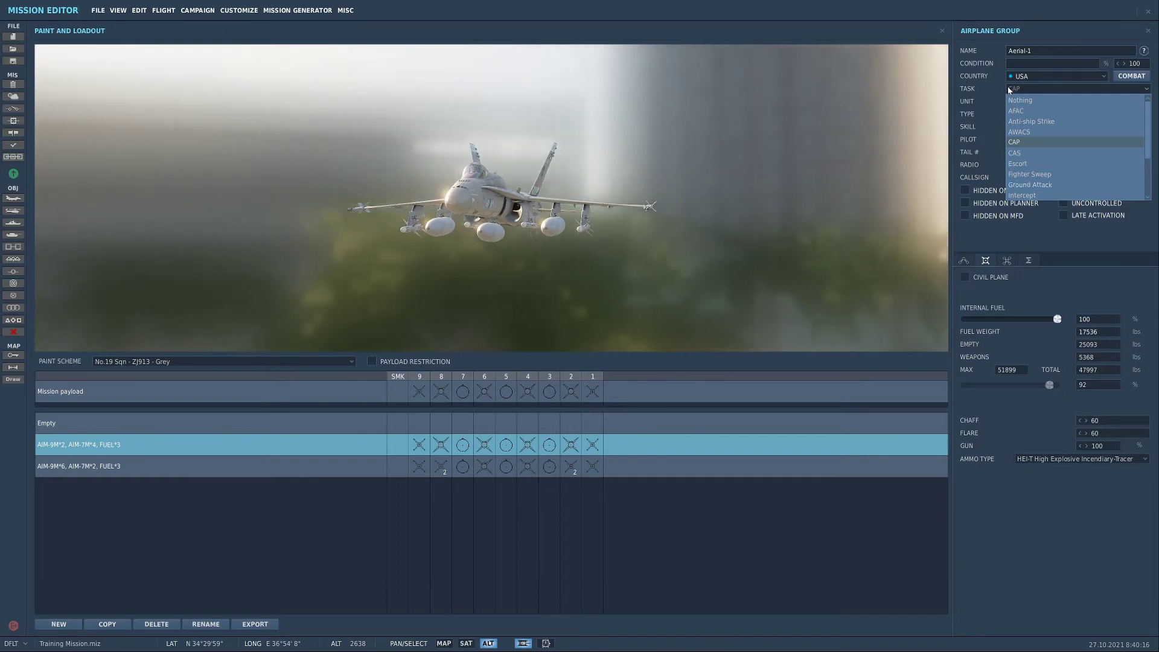
pyautogui.click(1018, 153)
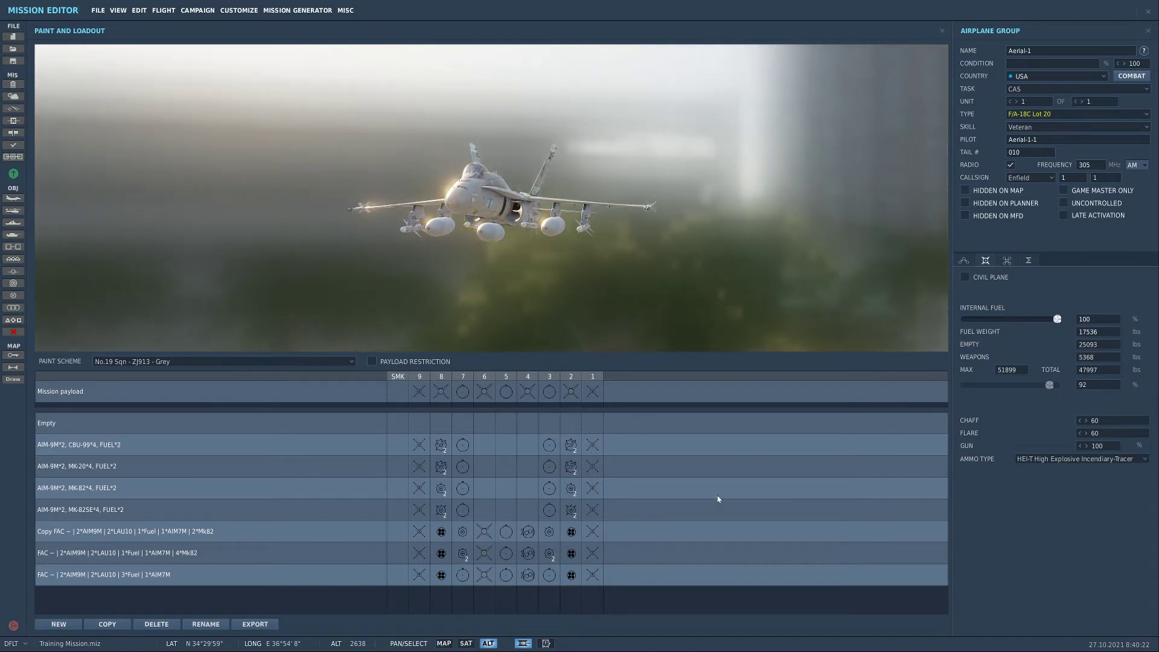
pyautogui.click(1032, 90)
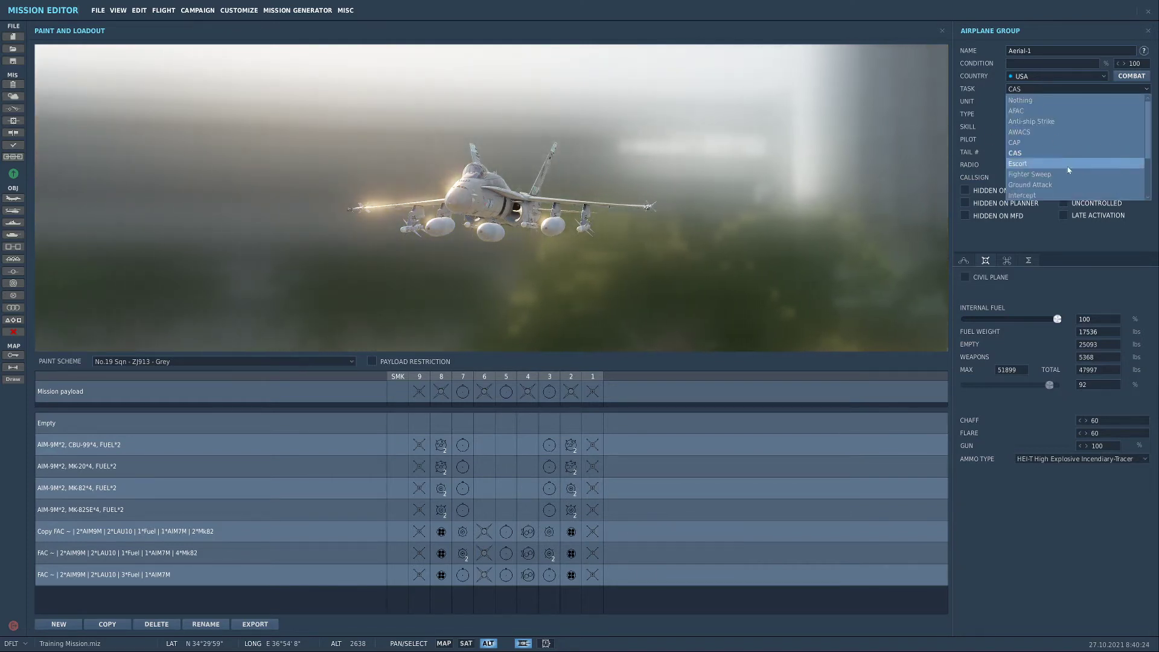
pyautogui.click(1032, 152)
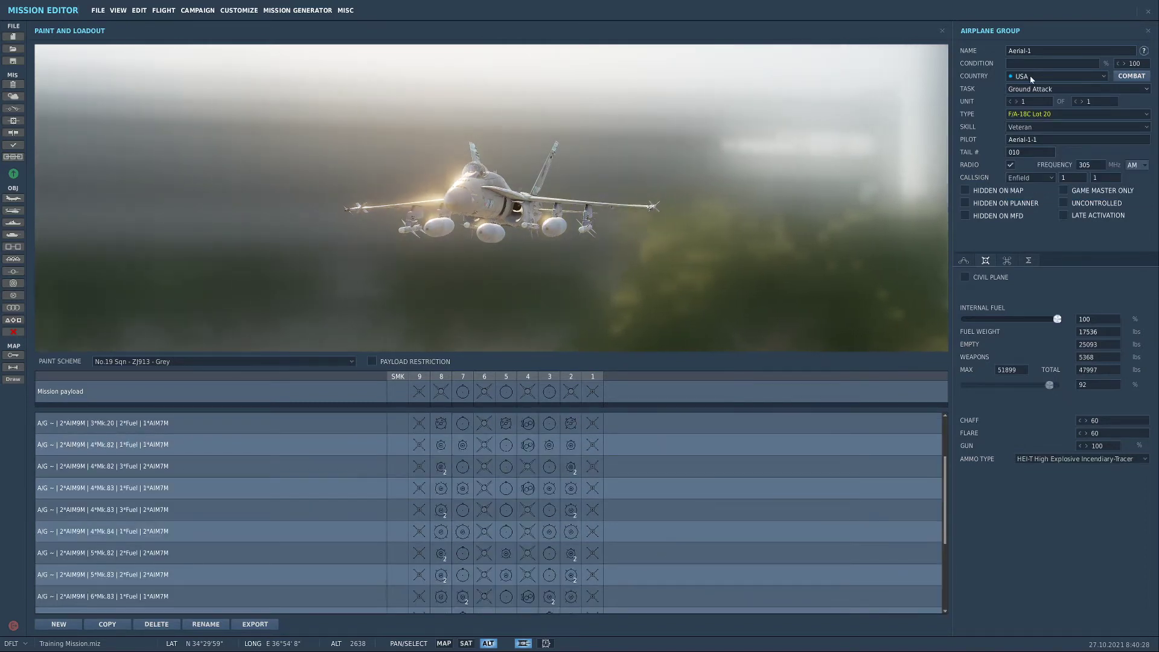
pyautogui.click(1030, 91)
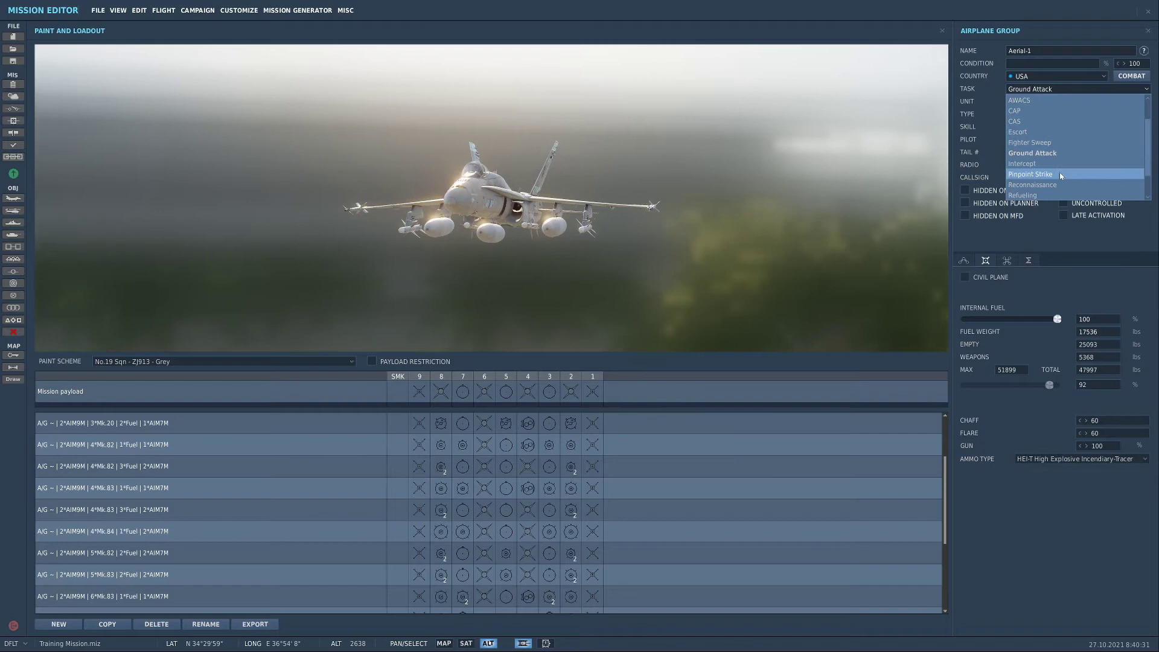
pyautogui.click(1059, 173)
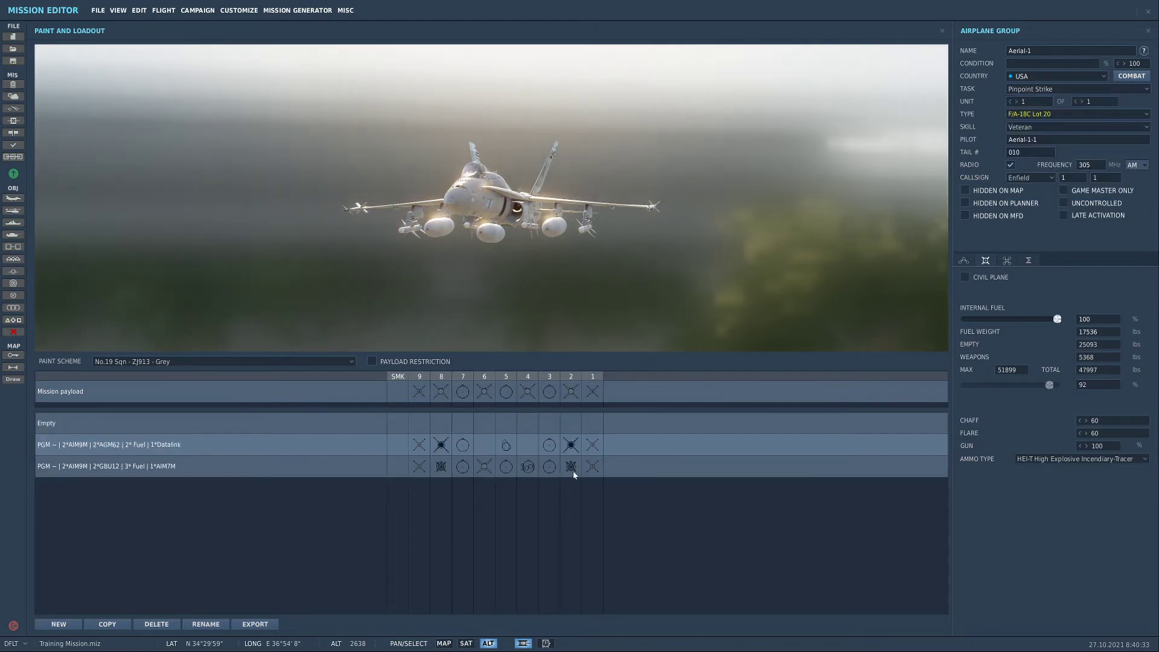
pyautogui.click(615, 454)
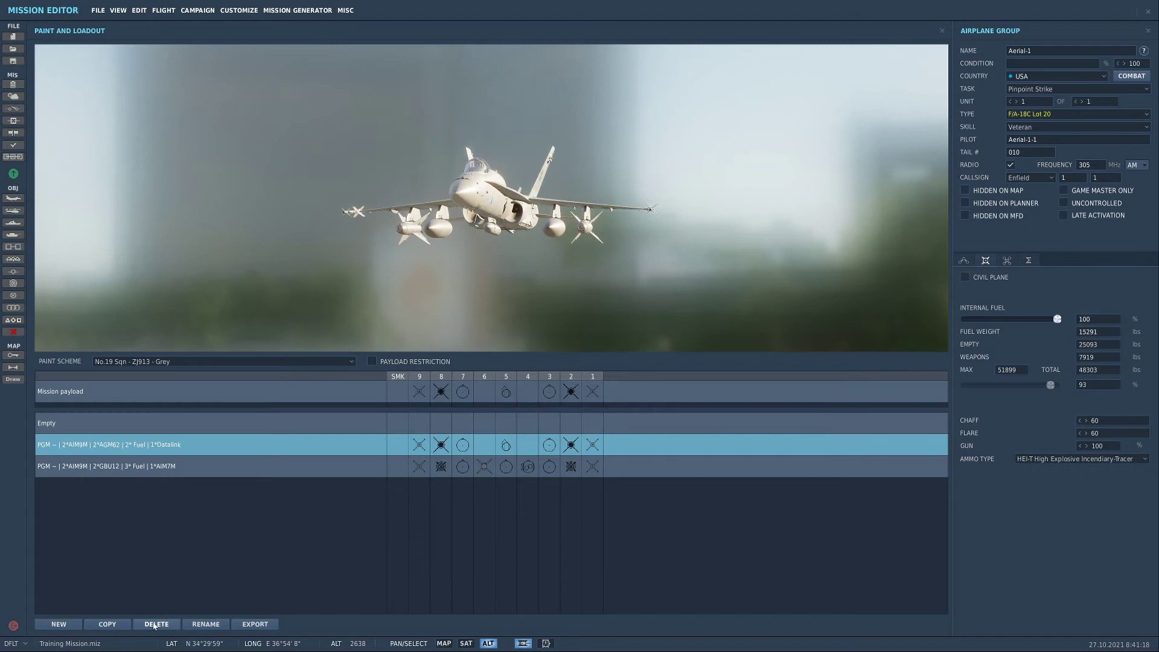
# Create a new payload preset 'Brian' with an air-to-ground weapon on station 7 and AGM-154A JSOW on station 3
pyautogui.click(58, 624)
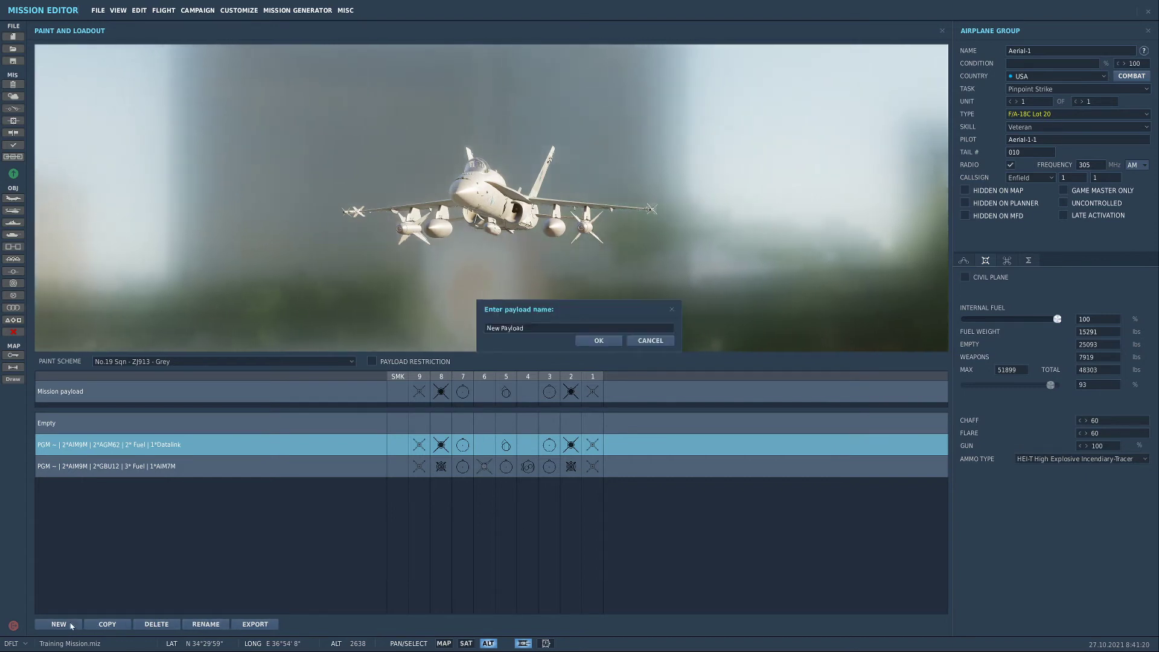
pyautogui.write('Brial')
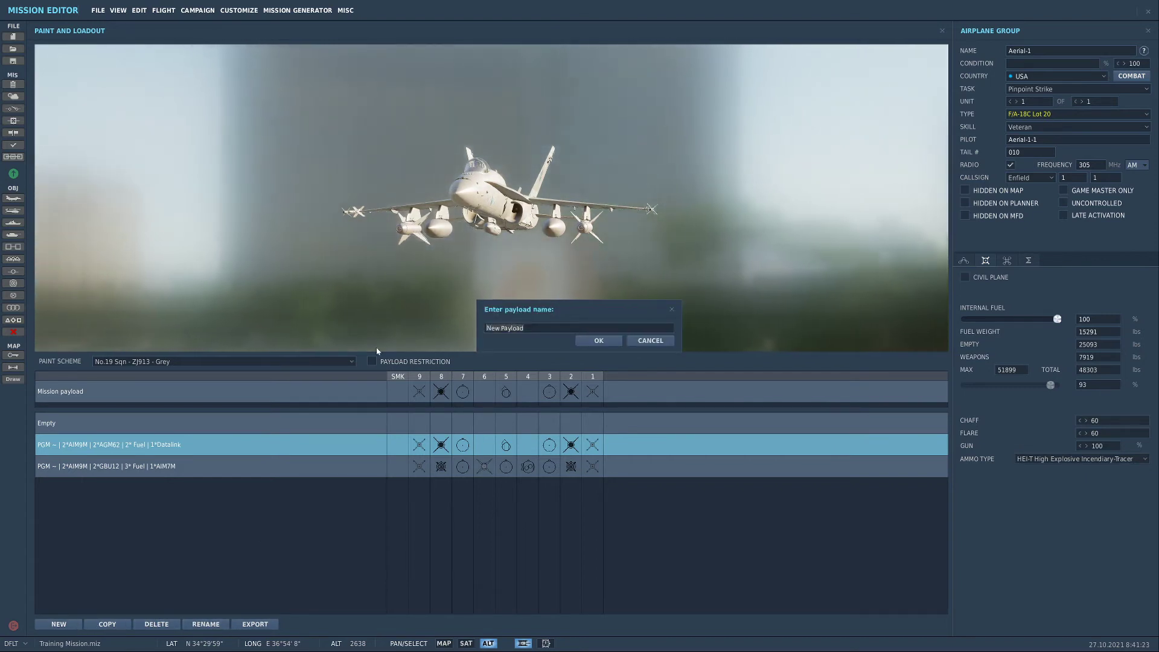
pyautogui.write('n')
pyautogui.press('Return')
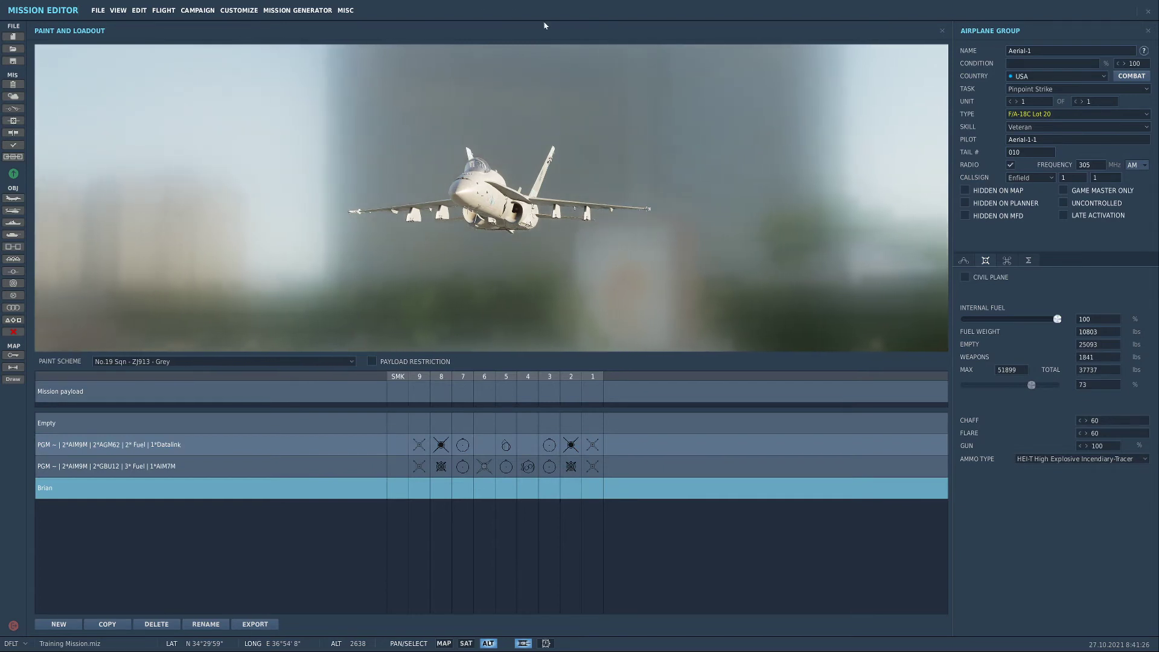
pyautogui.click(466, 490)
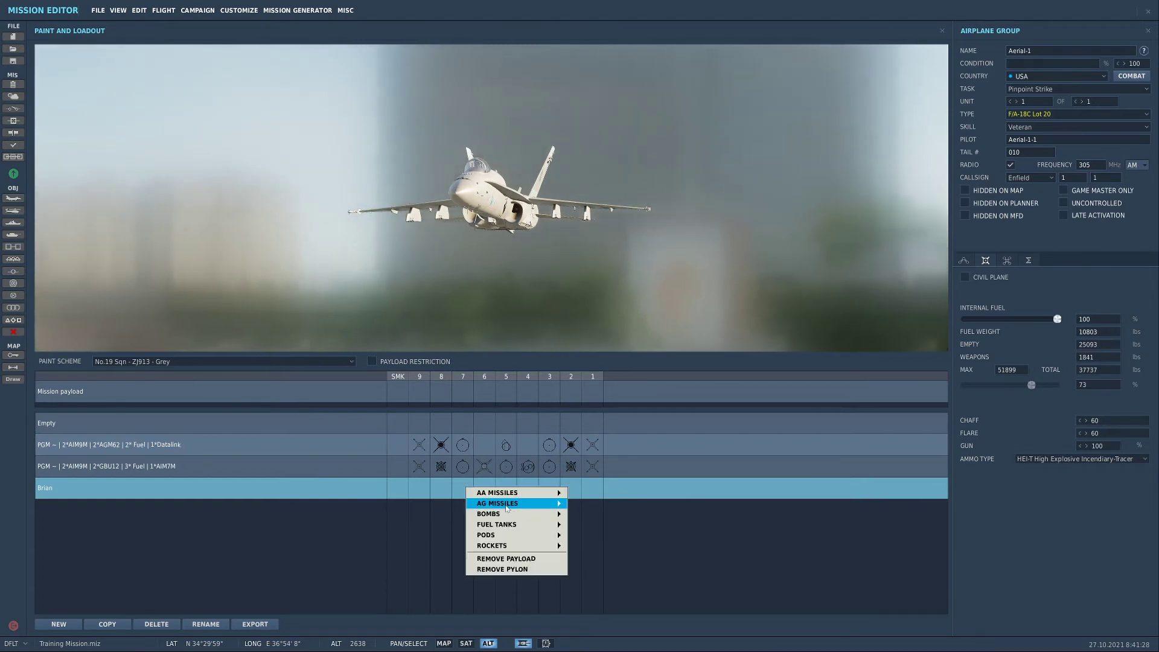
pyautogui.moveTo(513, 491)
pyautogui.click(601, 506)
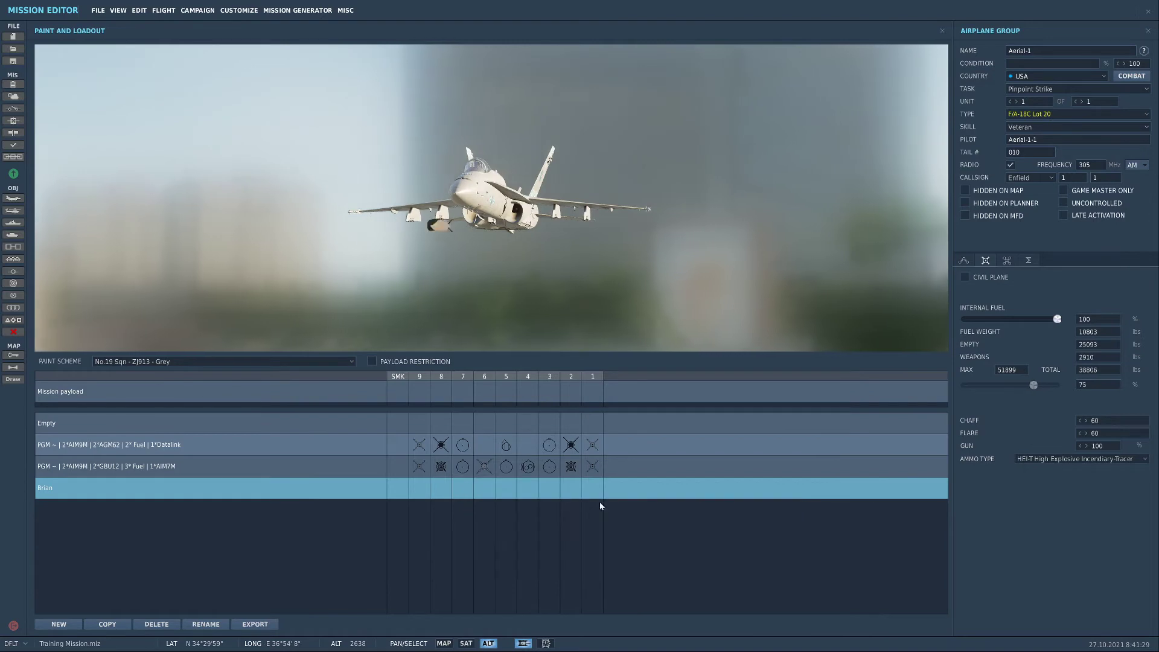
pyautogui.click(556, 489)
pyautogui.moveTo(610, 493)
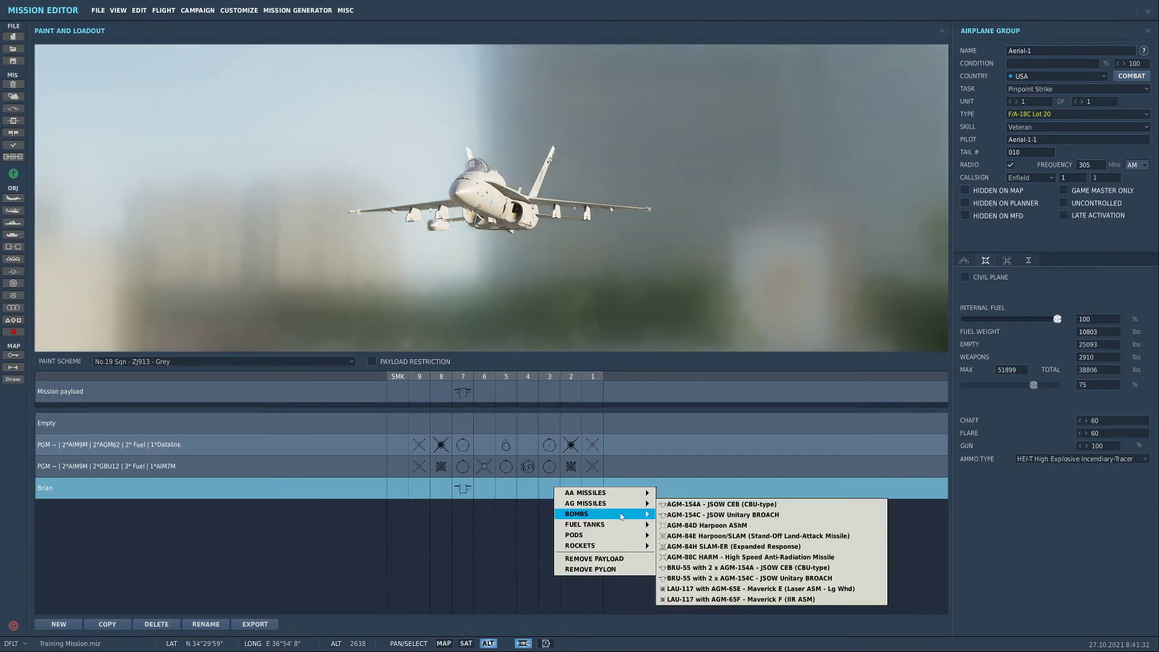
pyautogui.moveTo(621, 514)
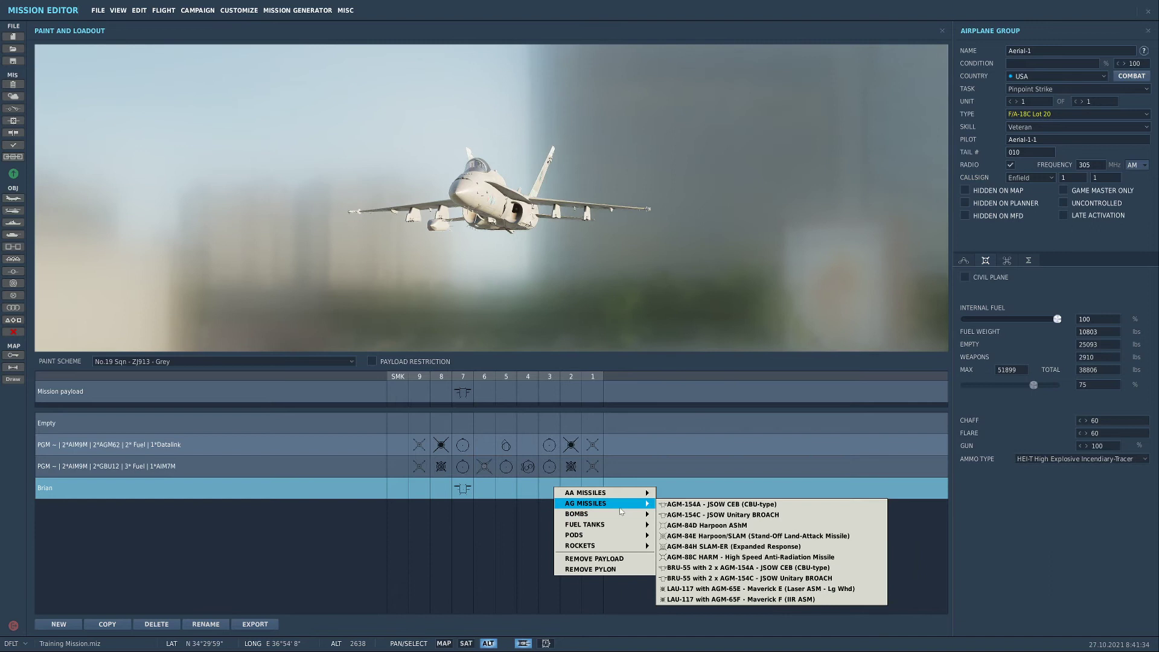
pyautogui.click(691, 506)
# Load Sidewinders on stations 4 and 6, a fuel tank on station 5 and an AIM-9L on station 2
pyautogui.rightClick(524, 491)
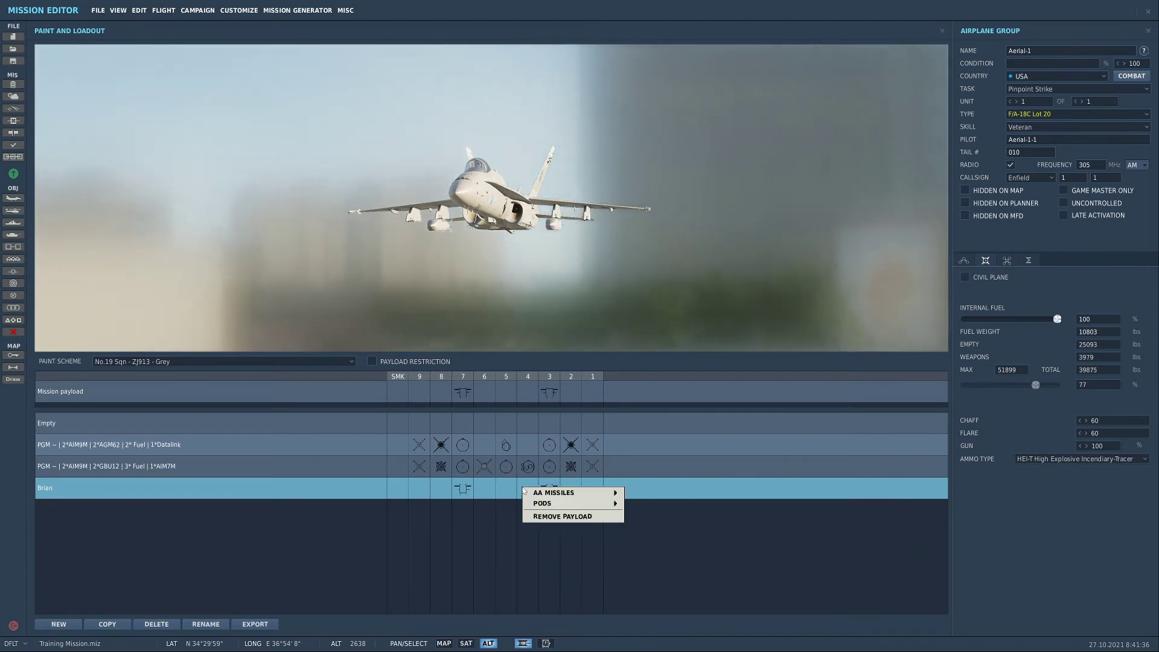
pyautogui.moveTo(553, 492)
pyautogui.click(664, 491)
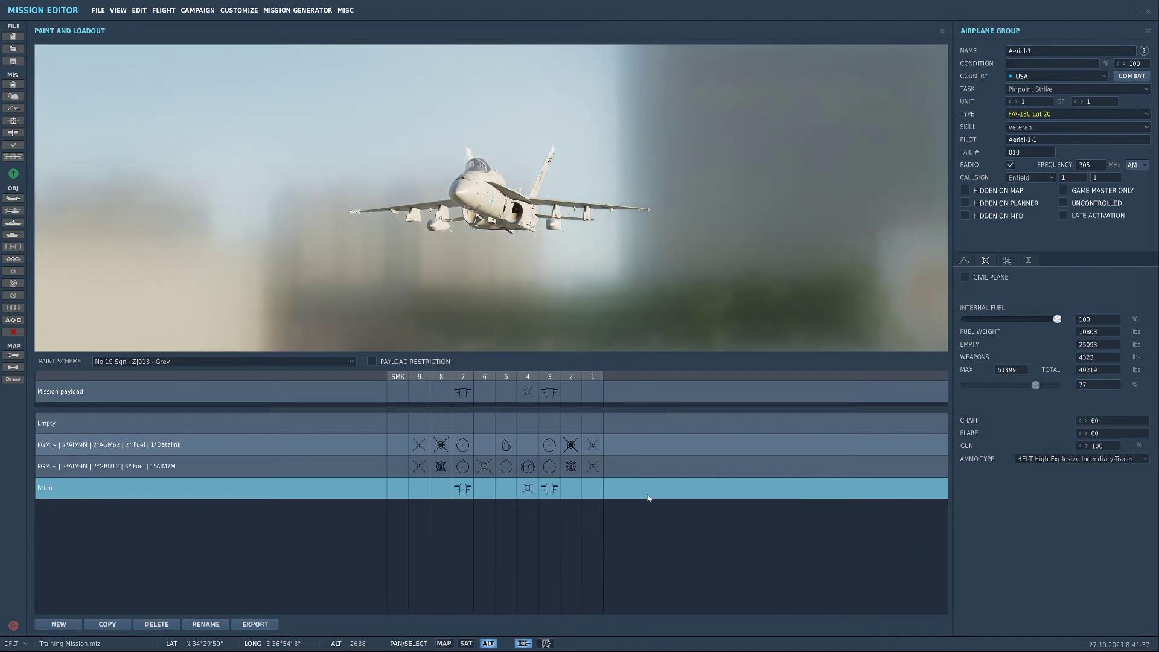
pyautogui.rightClick(489, 490)
pyautogui.click(664, 490)
pyautogui.rightClick(511, 489)
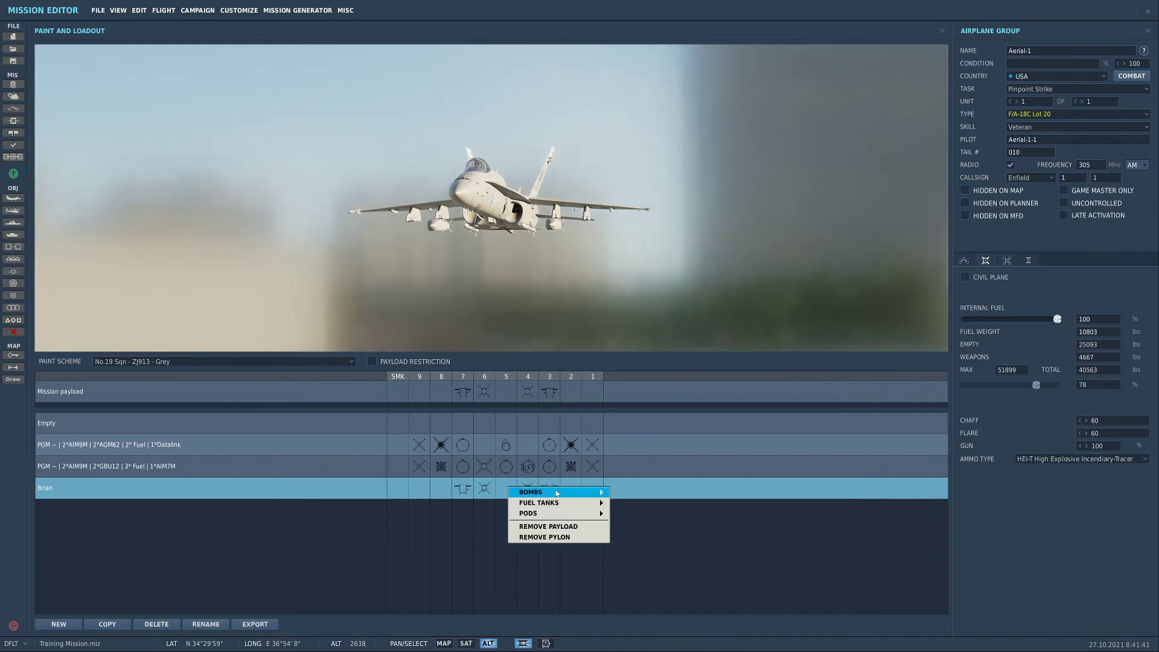
pyautogui.click(664, 506)
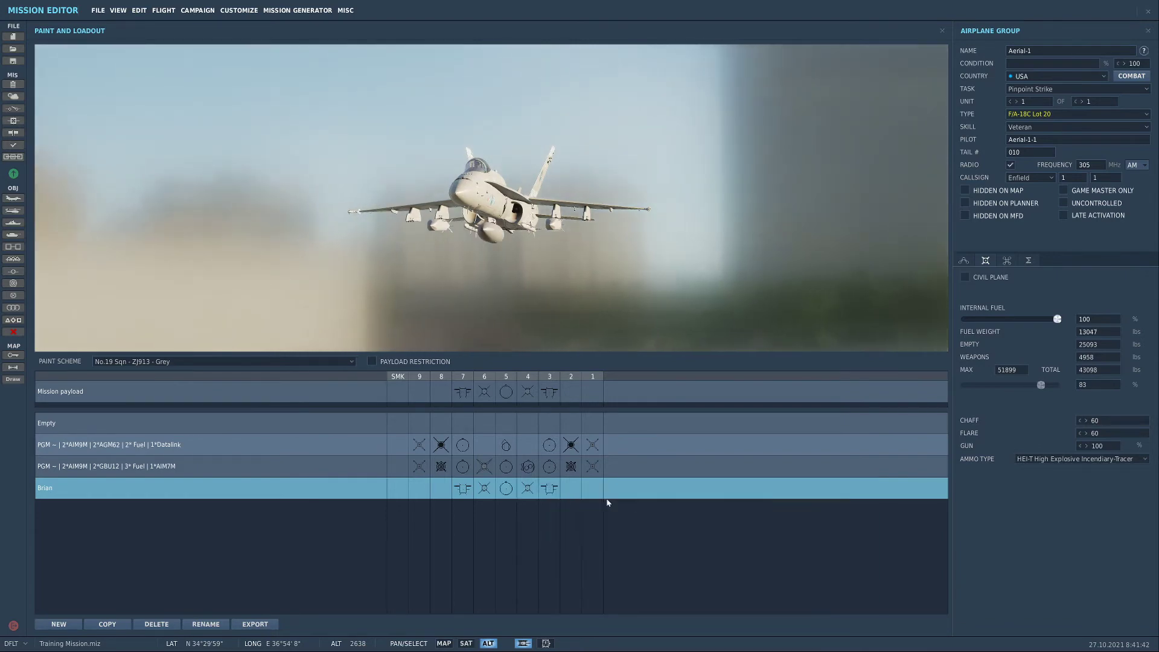
pyautogui.rightClick(572, 492)
pyautogui.moveTo(631, 503)
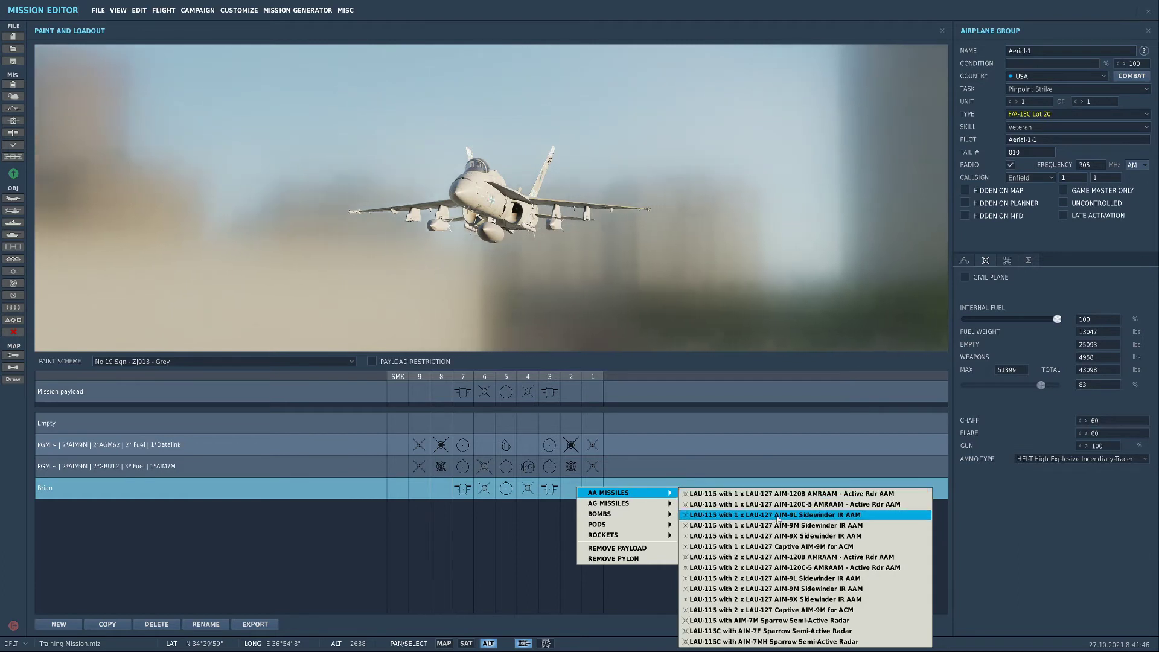
pyautogui.click(777, 515)
# Load a Sidewinder on station 8 and ACMI pods on stations 1 and 9
pyautogui.rightClick(450, 493)
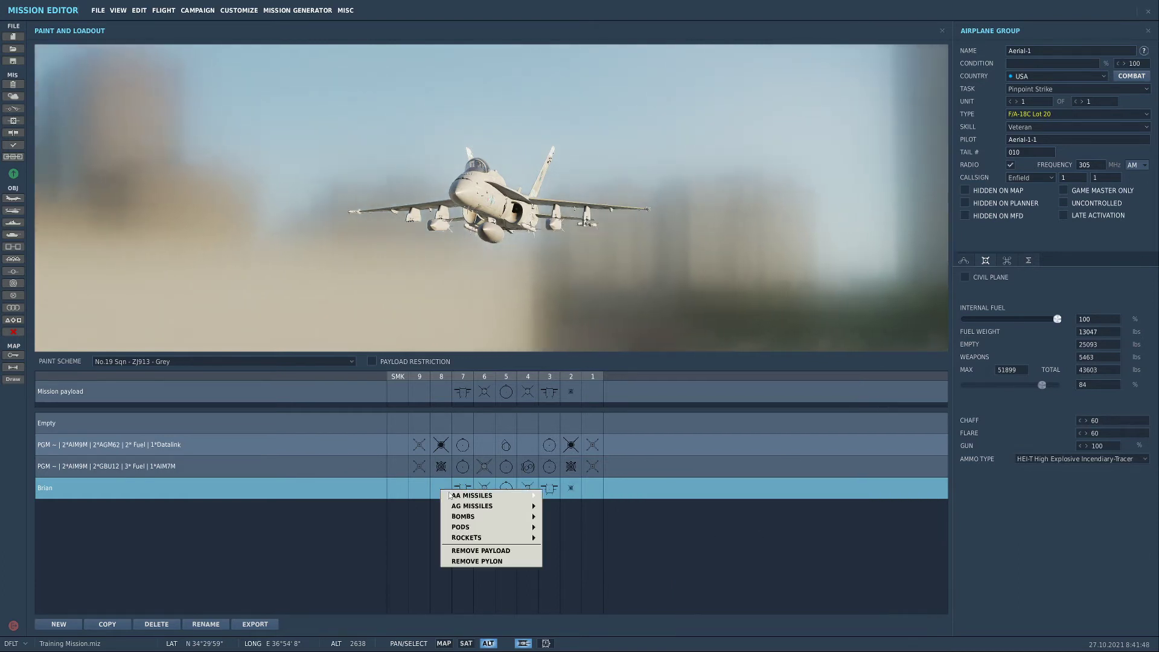
pyautogui.moveTo(452, 495)
pyautogui.click(628, 538)
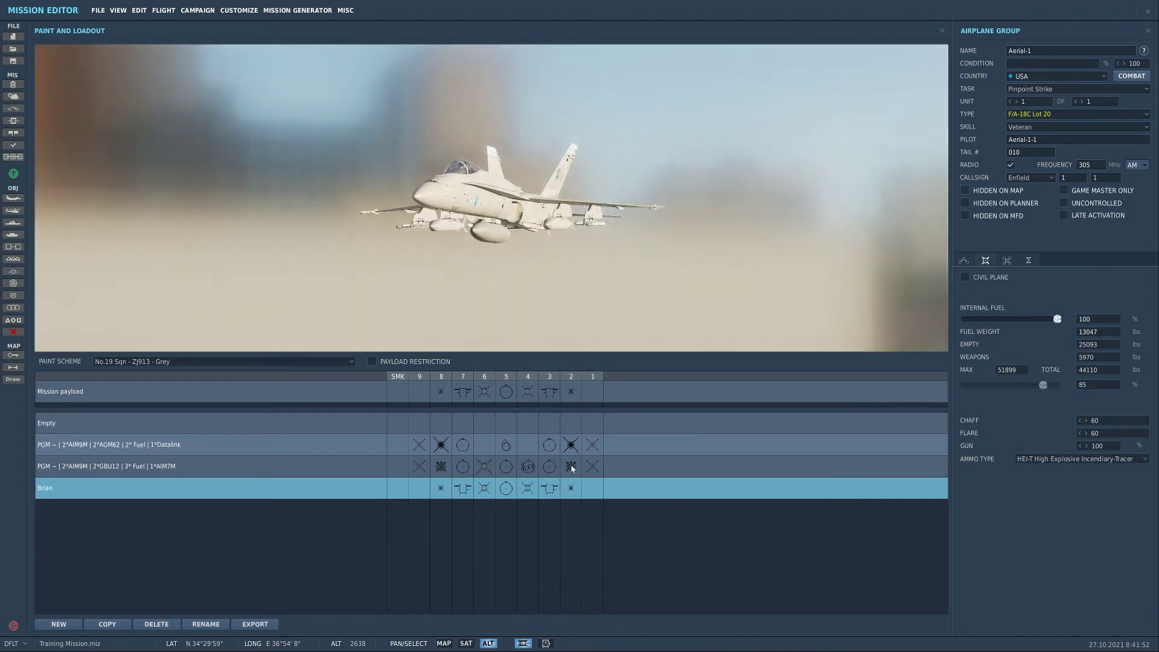
pyautogui.rightClick(589, 491)
pyautogui.moveTo(646, 505)
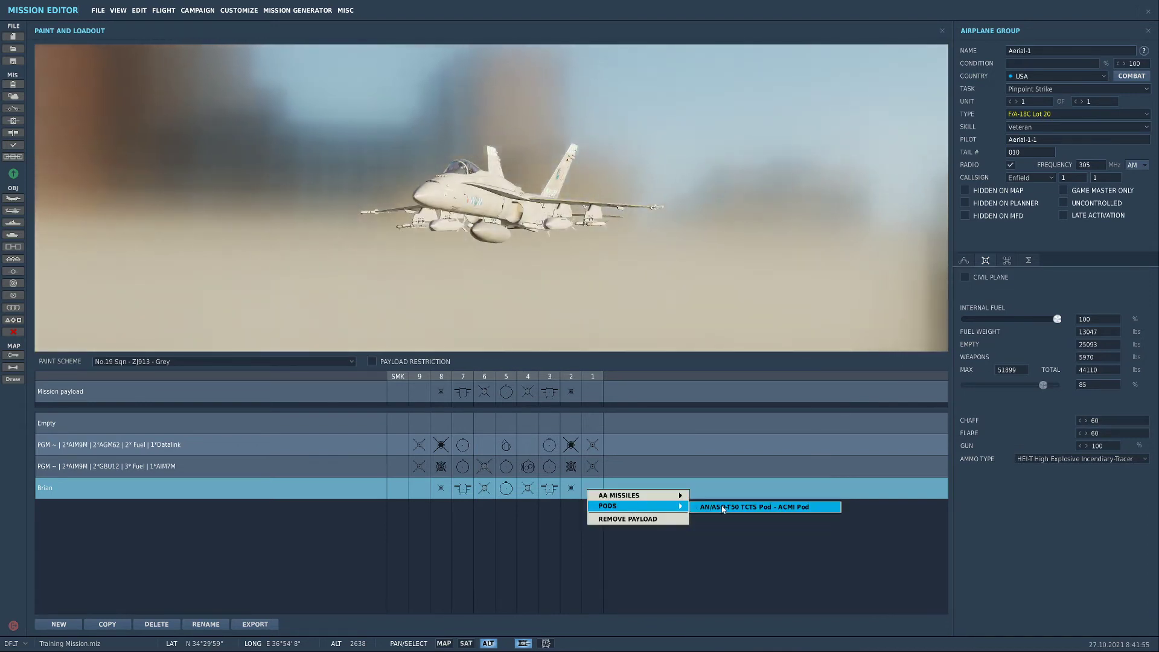
pyautogui.click(723, 509)
pyautogui.rightClick(422, 492)
pyautogui.moveTo(473, 507)
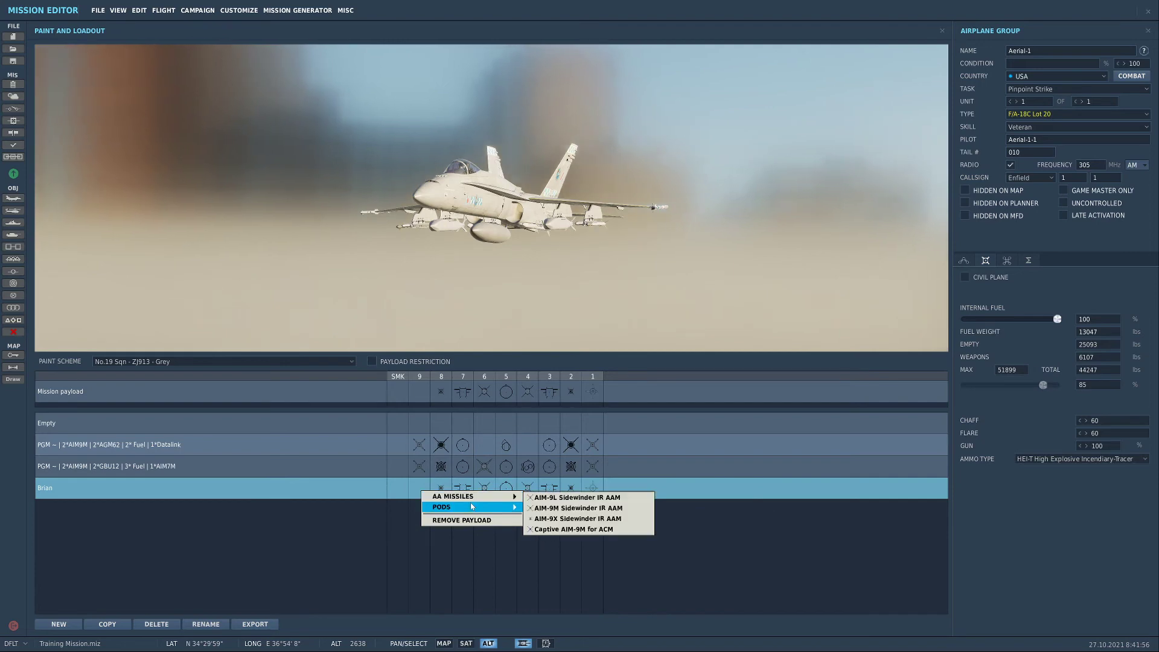
pyautogui.click(581, 508)
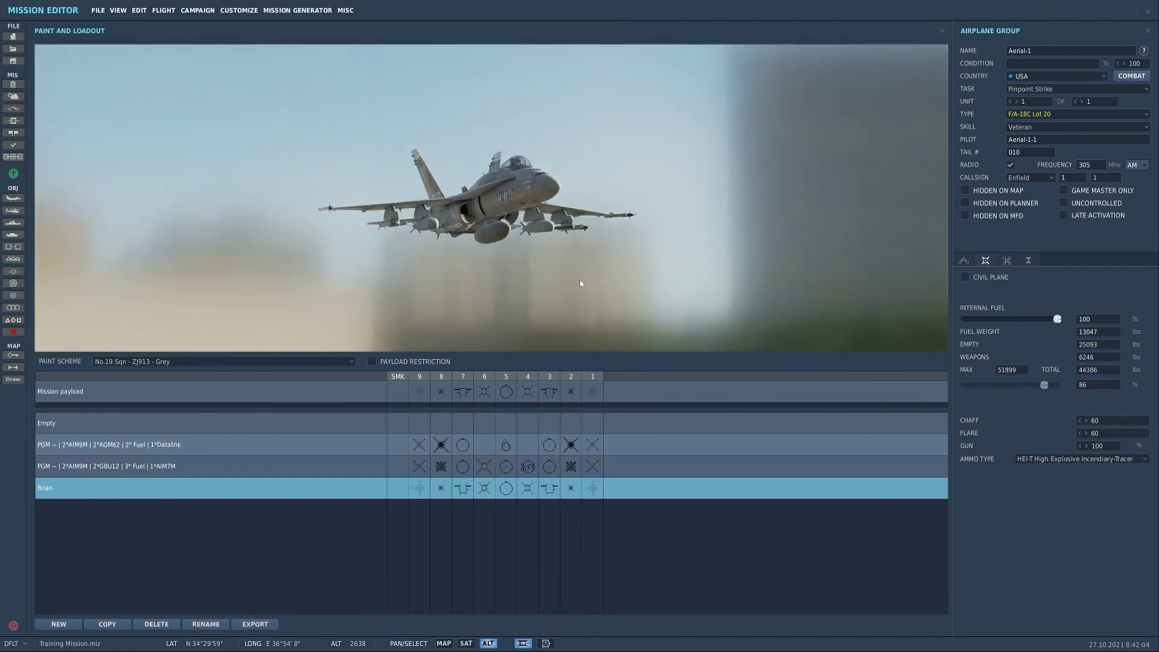
# Review the store options for stations 1–9 without changing the loadout
pyautogui.click(422, 492)
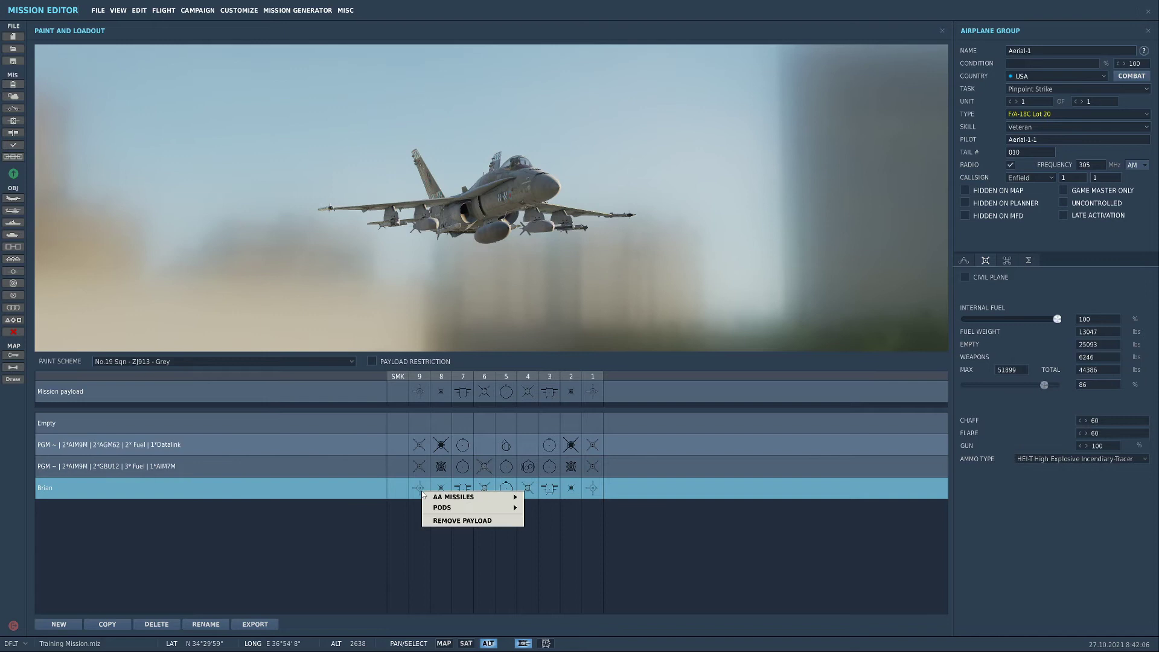
pyautogui.click(441, 486)
pyautogui.click(463, 486)
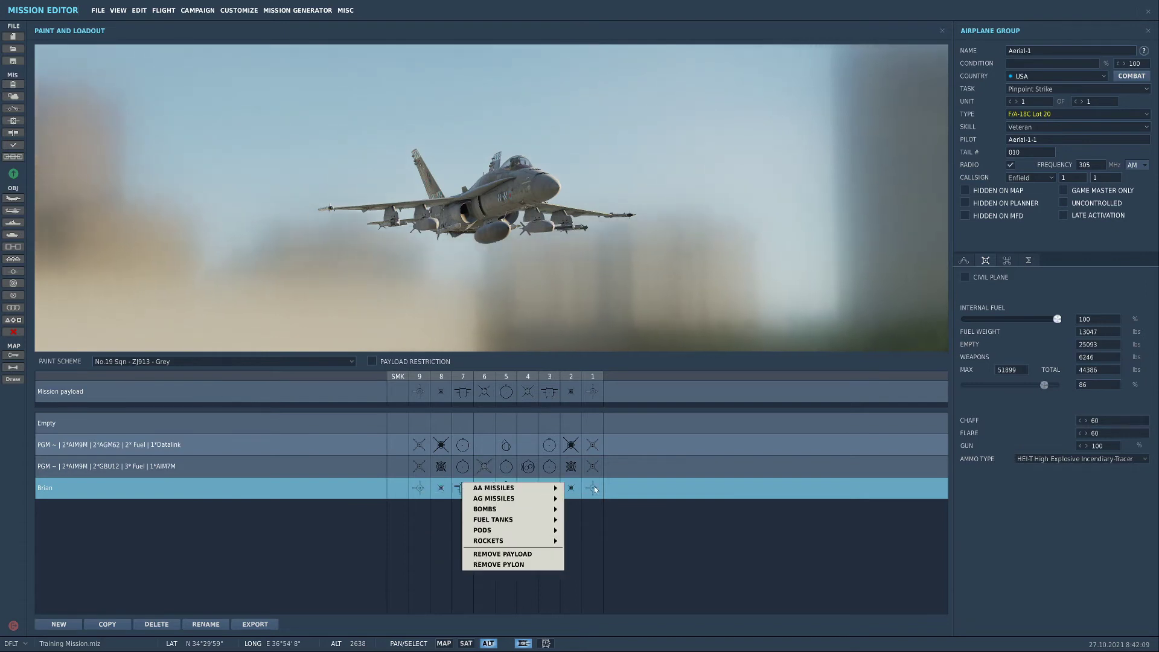
pyautogui.click(594, 488)
pyautogui.click(570, 488)
pyautogui.click(546, 488)
pyautogui.click(531, 488)
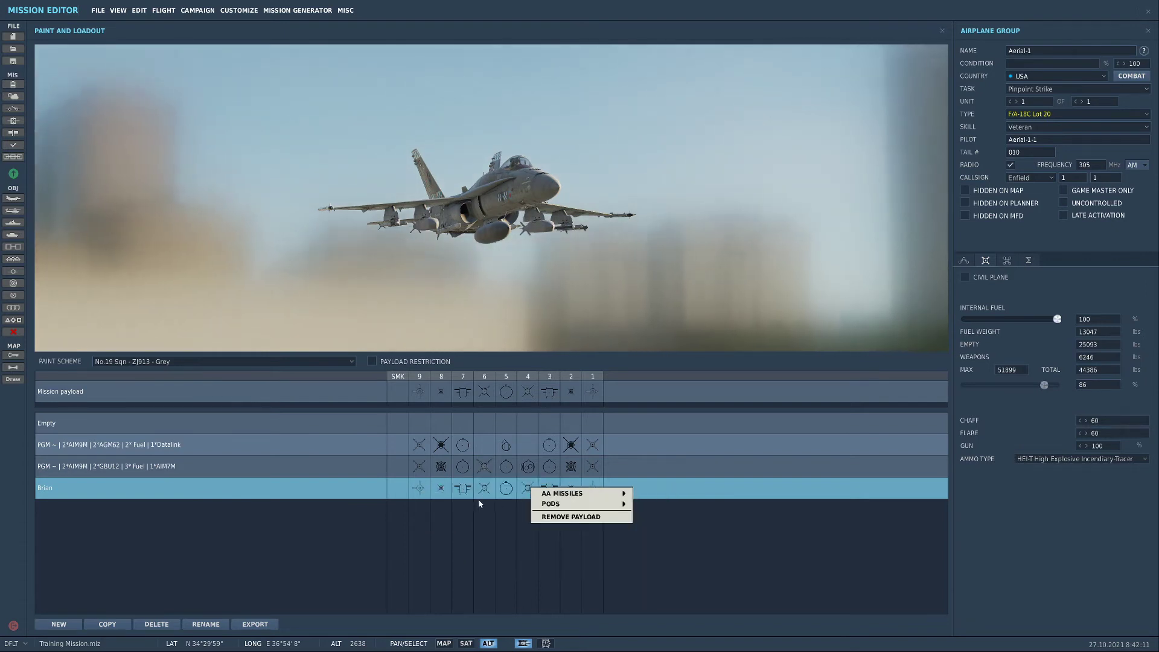
pyautogui.click(505, 487)
pyautogui.click(484, 488)
pyautogui.click(462, 488)
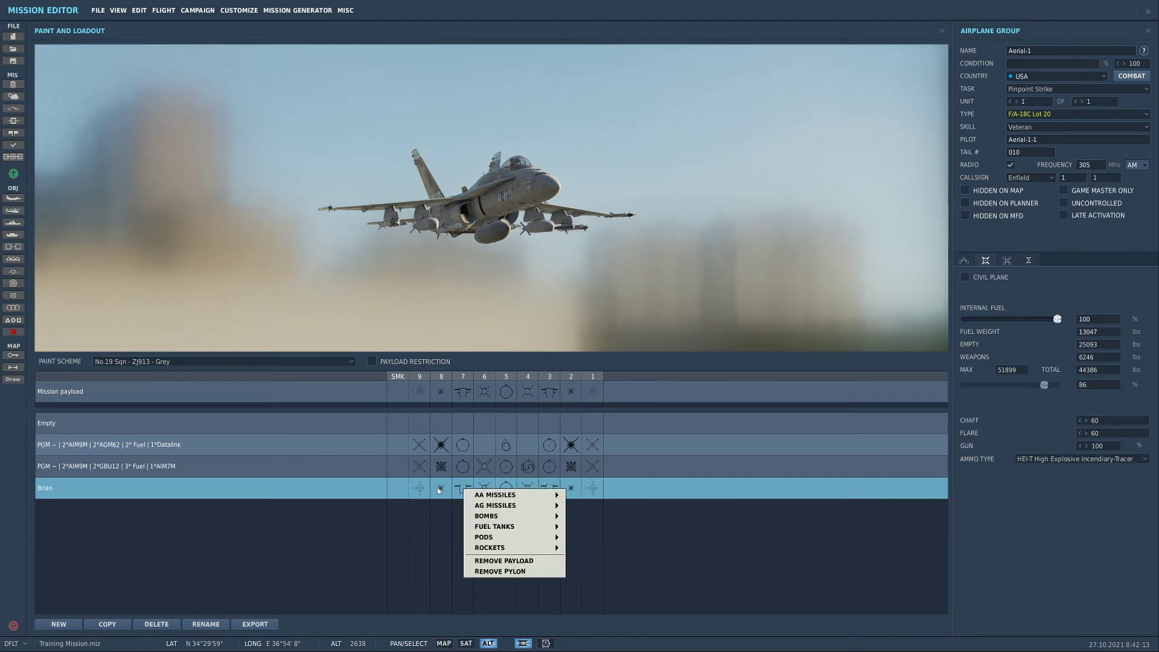
pyautogui.click(440, 489)
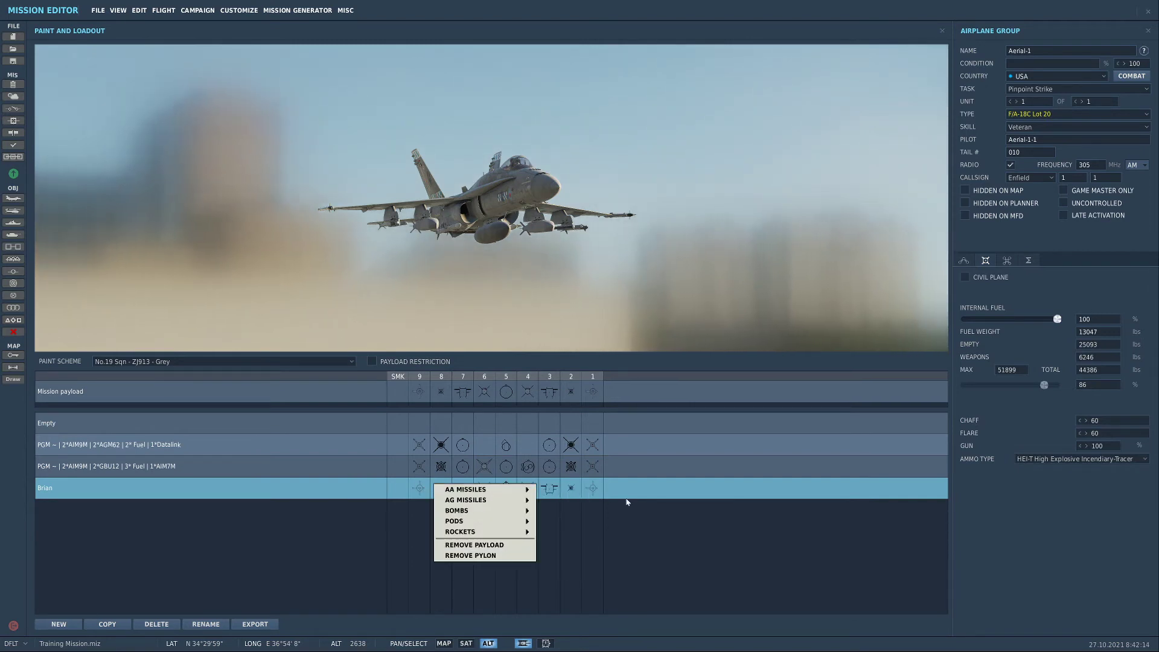
pyautogui.click(581, 488)
pyautogui.click(524, 488)
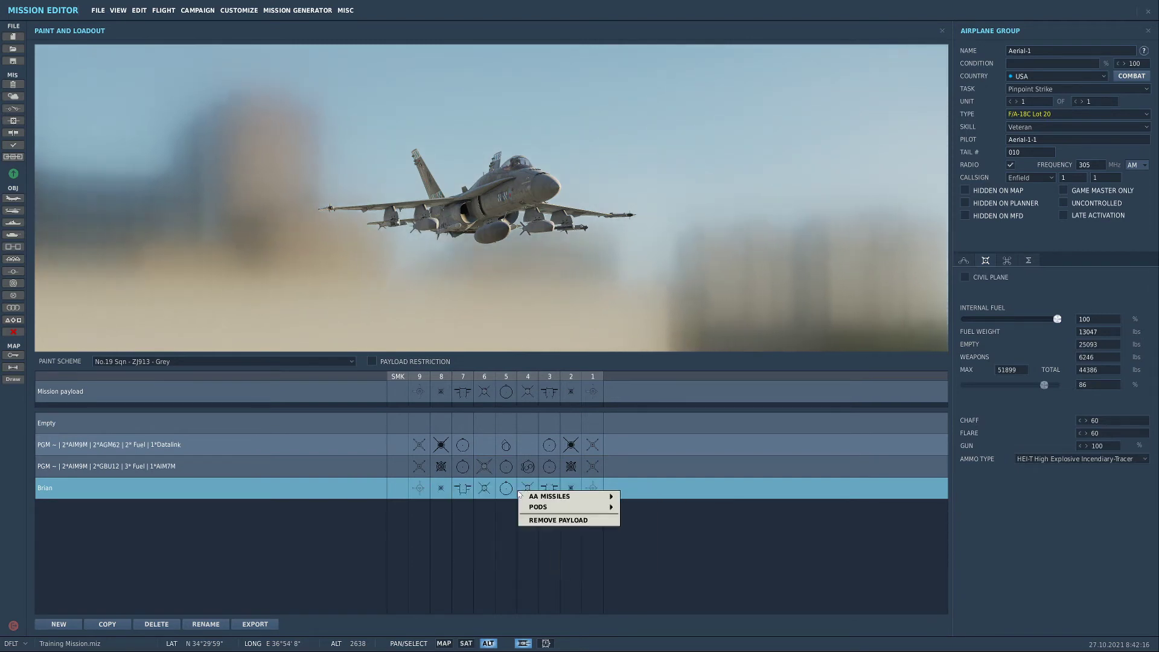
pyautogui.click(601, 489)
pyautogui.moveTo(652, 493)
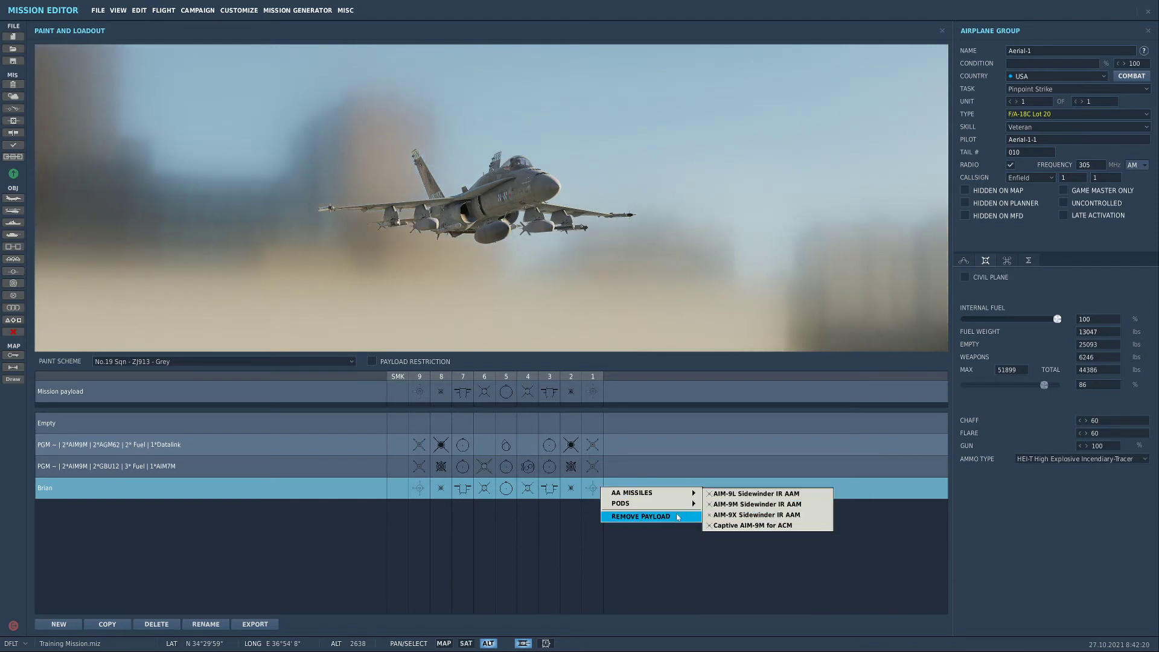
pyautogui.click(635, 528)
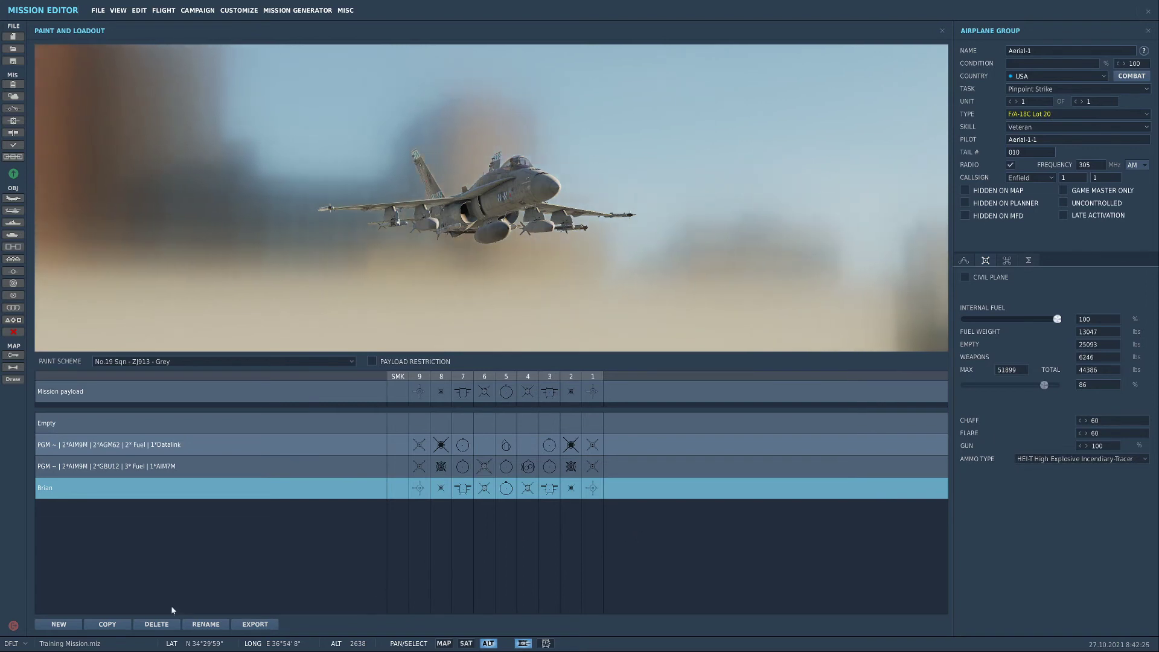
# Copy the Brian preset, delete the 'Copy Brian' duplicate, and rename Brian to Dave
pyautogui.click(106, 623)
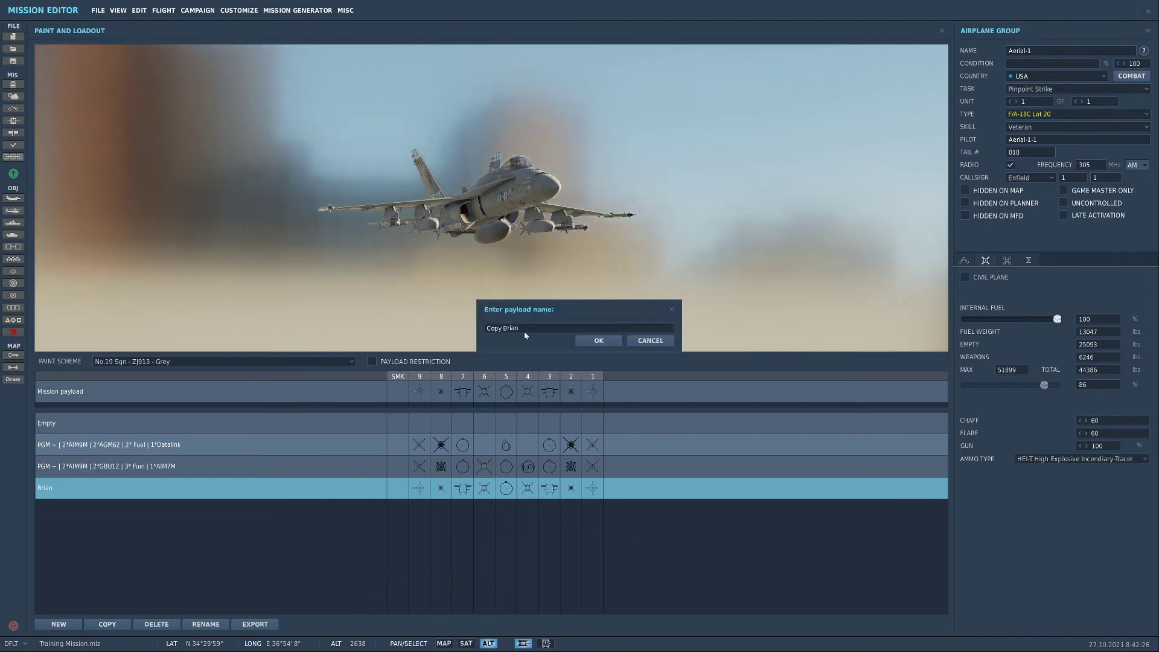
pyautogui.click(598, 341)
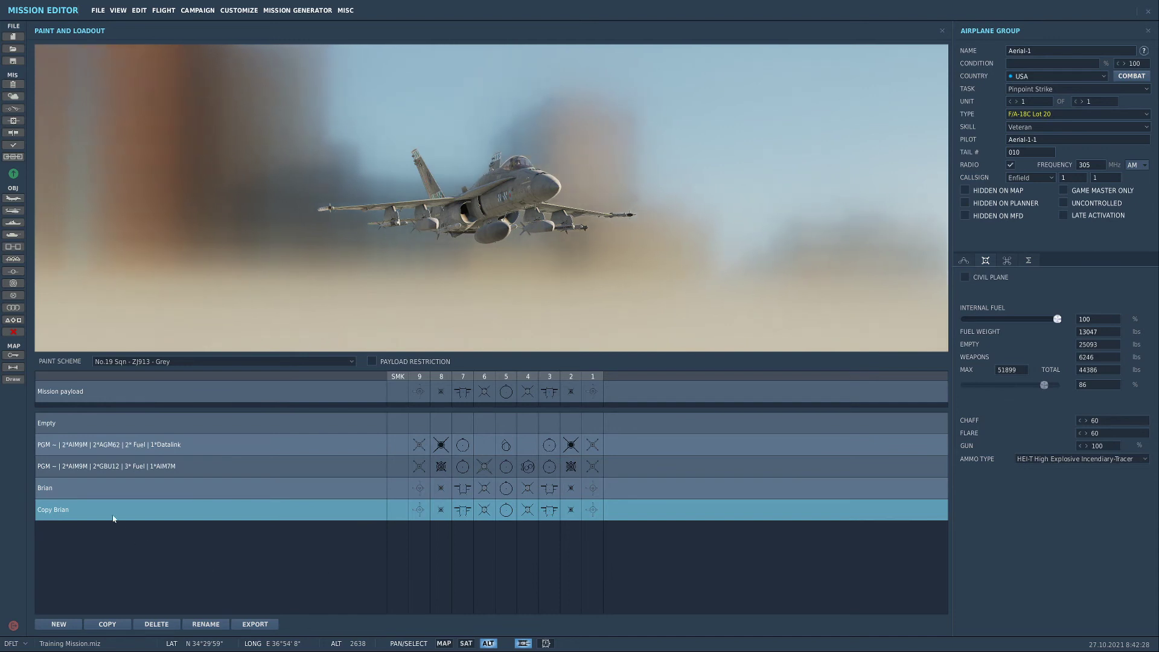
pyautogui.click(129, 486)
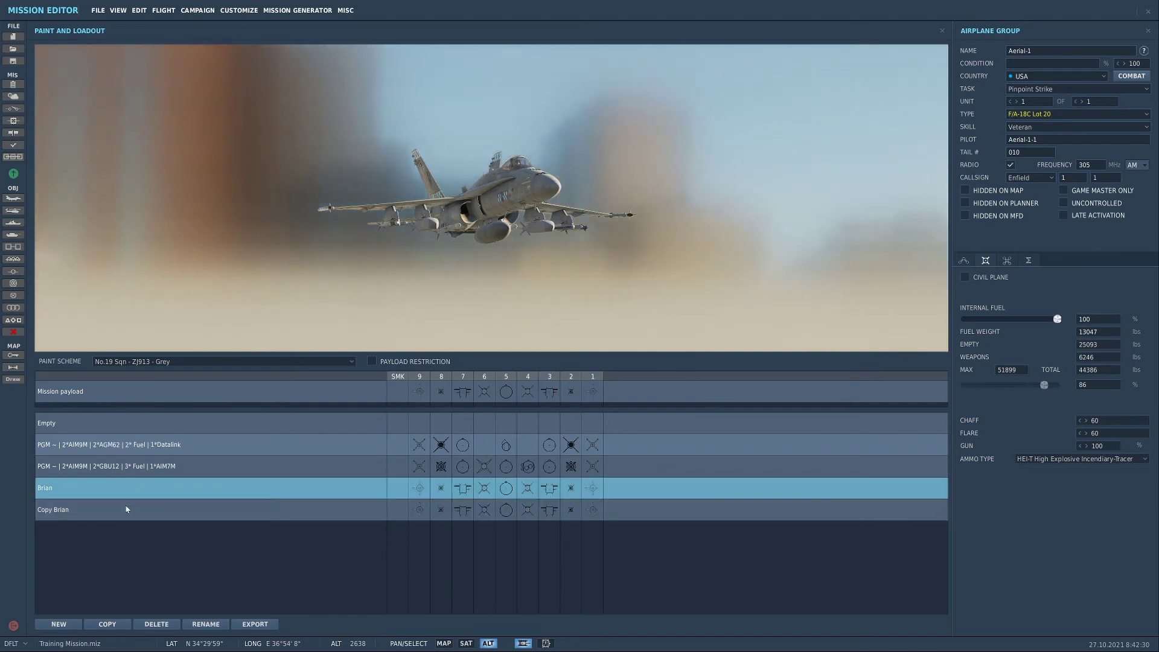
pyautogui.click(126, 509)
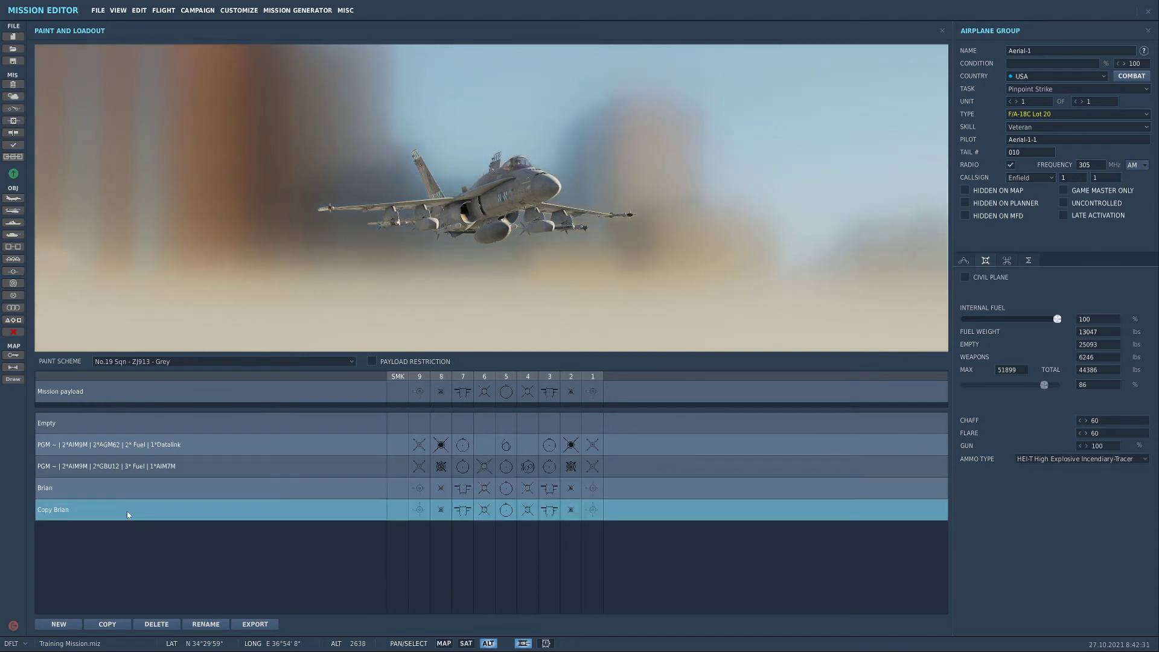
pyautogui.click(164, 628)
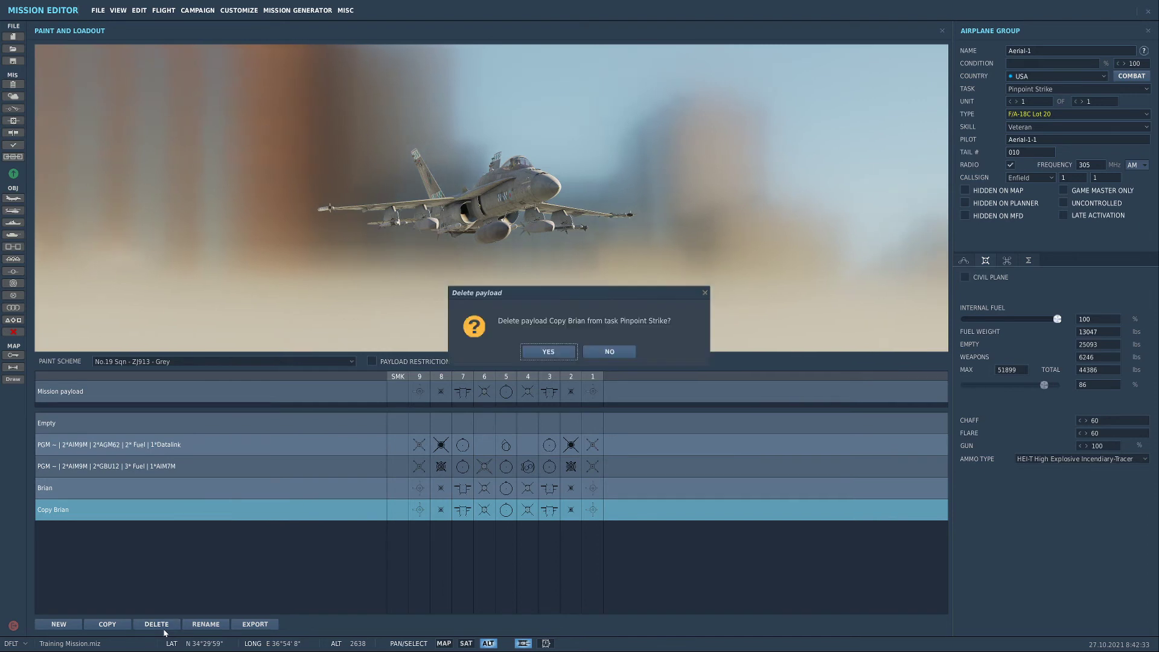
pyautogui.click(548, 352)
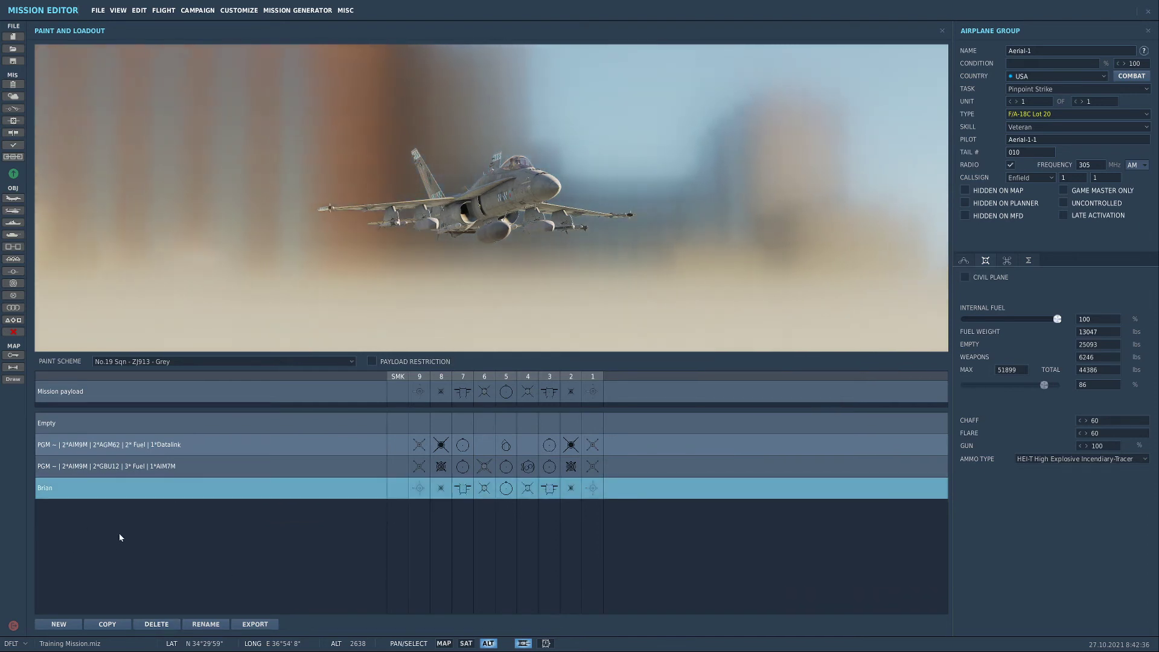
pyautogui.click(205, 624)
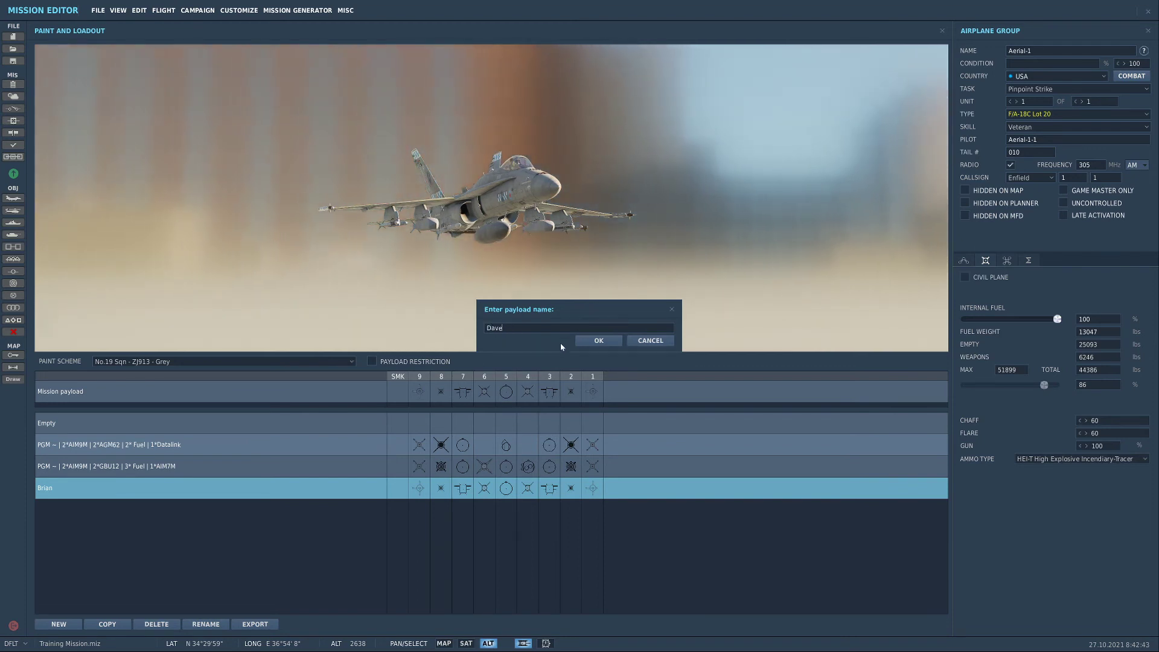
pyautogui.click(596, 340)
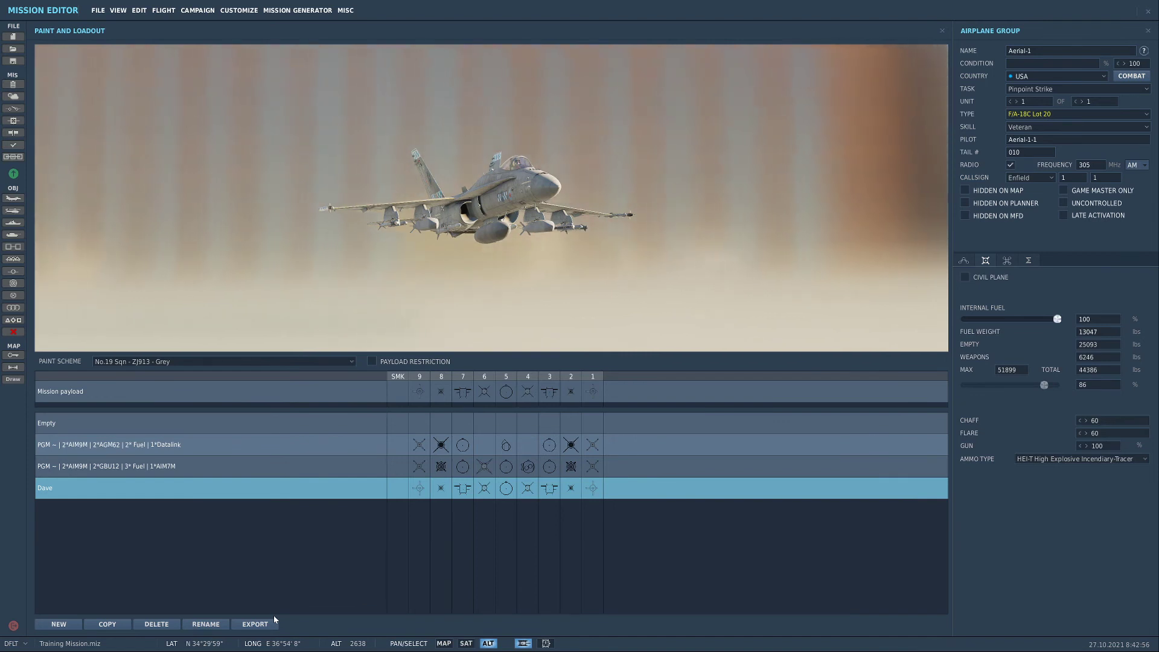
pyautogui.click(420, 488)
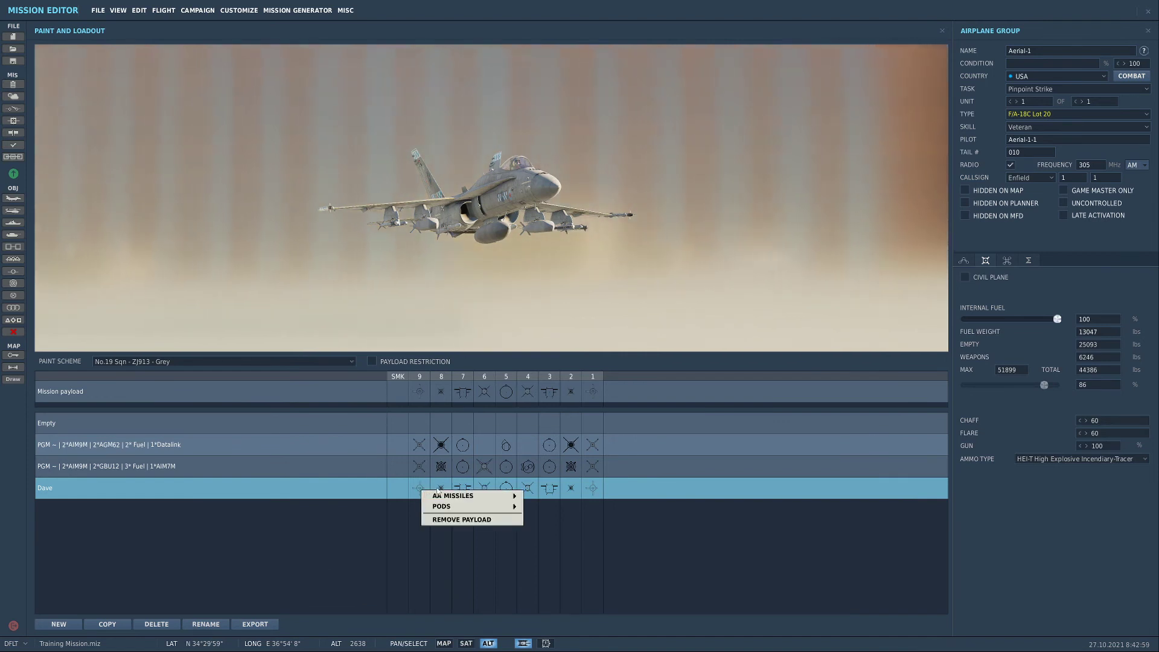
pyautogui.click(439, 489)
pyautogui.click(455, 490)
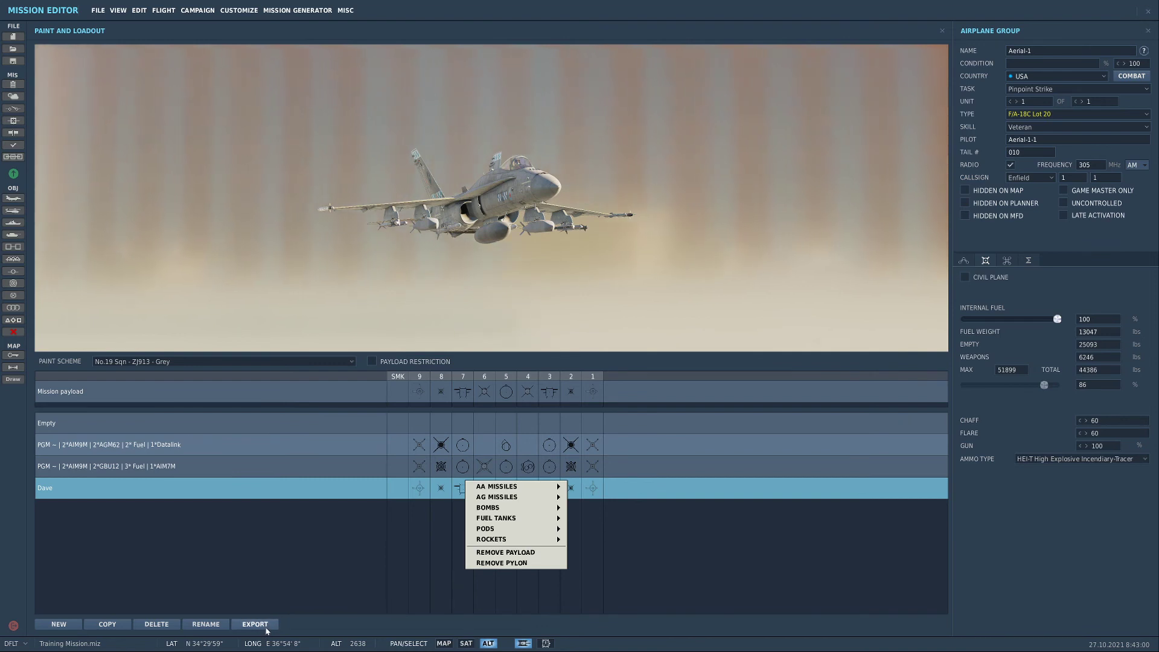
pyautogui.click(304, 546)
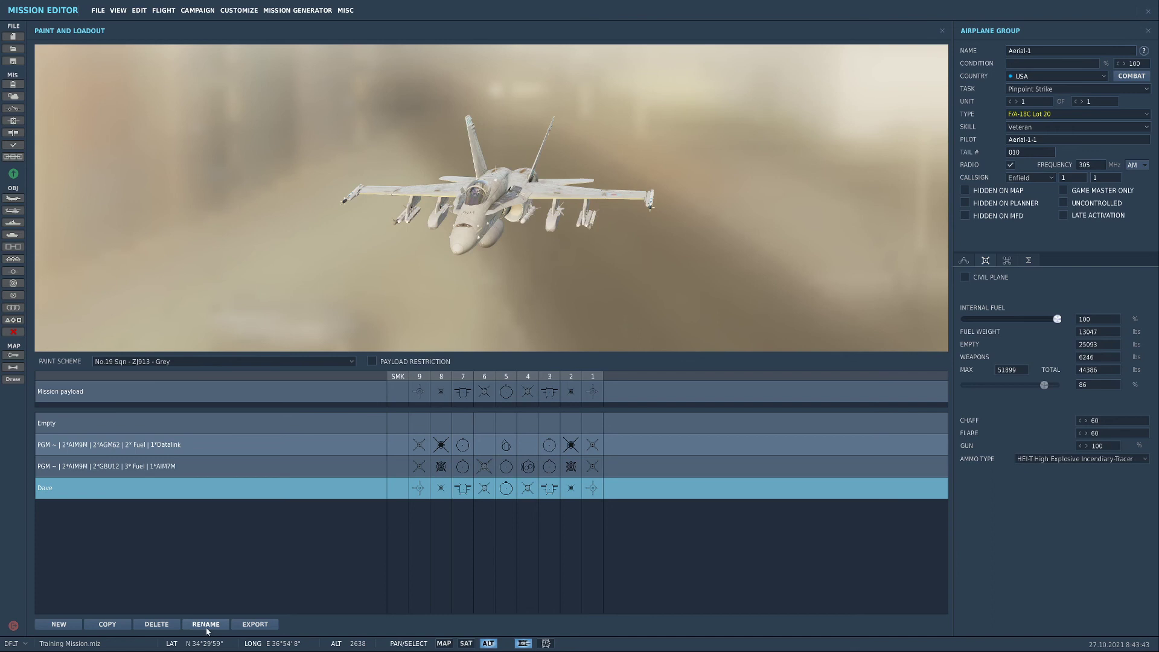
# Delete the Dave payload preset and adjust the internal fuel slider
pyautogui.click(157, 624)
pyautogui.click(548, 352)
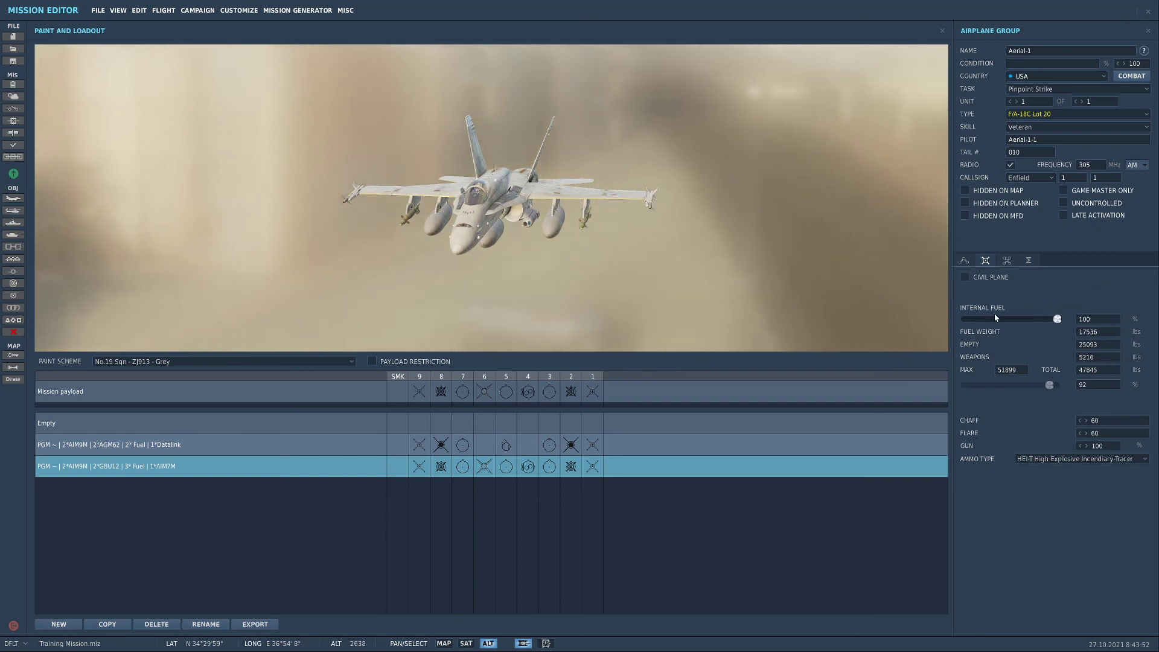
pyautogui.moveTo(1057, 319)
pyautogui.mouseDown()
pyautogui.moveTo(973, 319)
pyautogui.moveTo(1057, 319)
pyautogui.mouseUp()
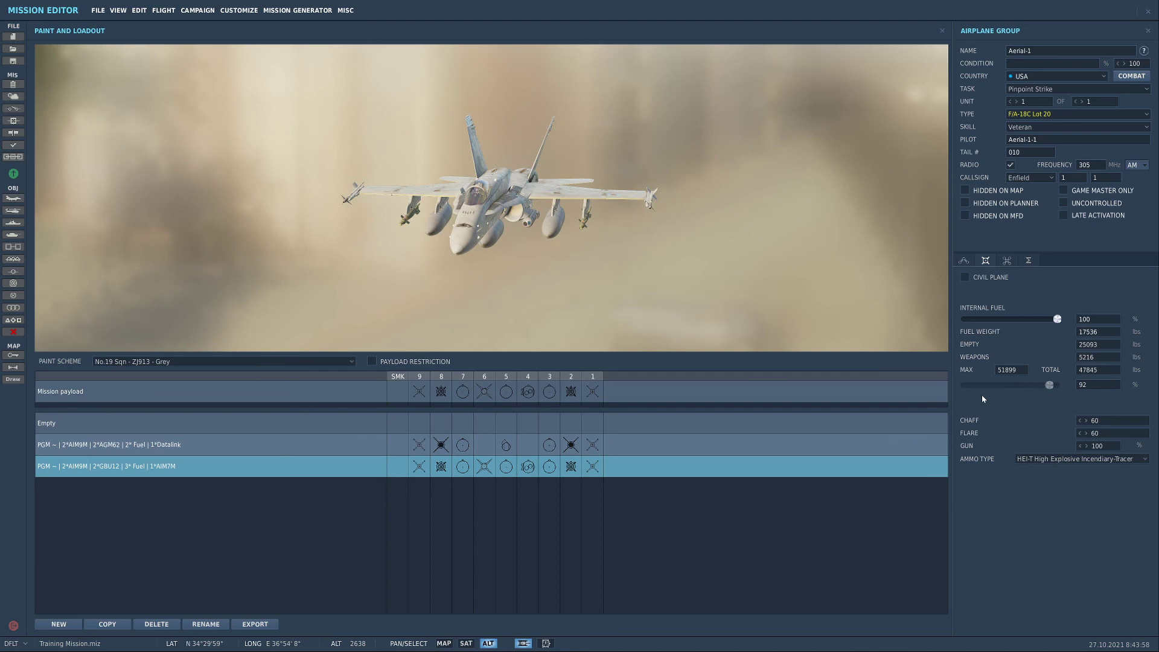
# Inspect the gun ammunition types twice, keeping HEI-T
pyautogui.click(1114, 460)
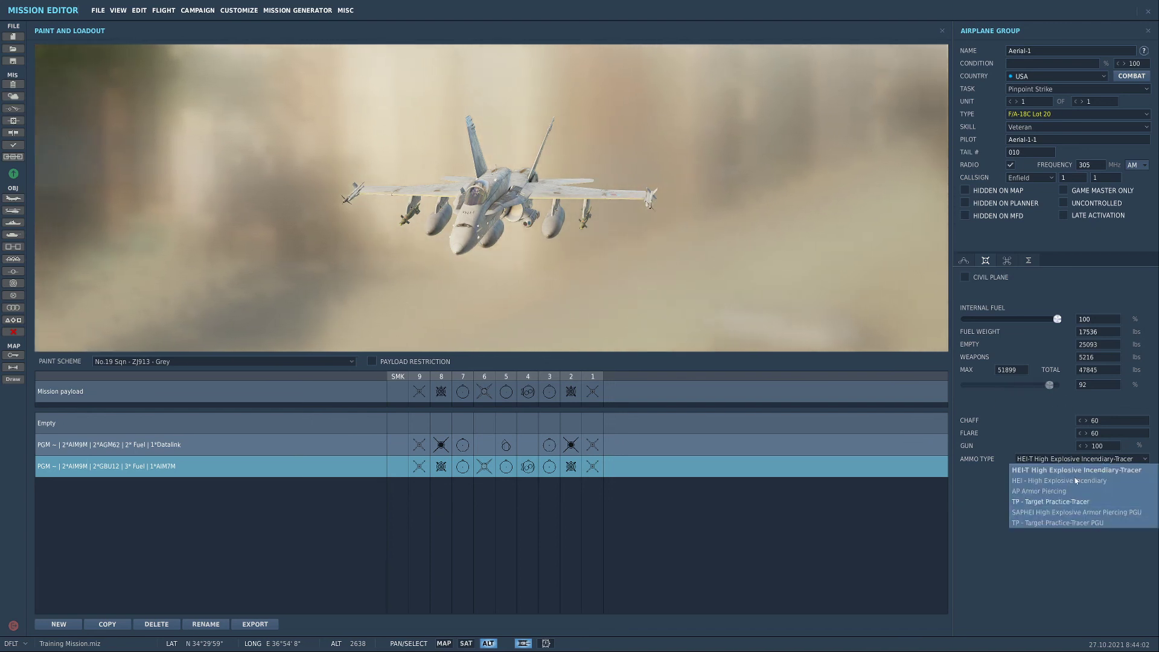
pyautogui.click(1047, 443)
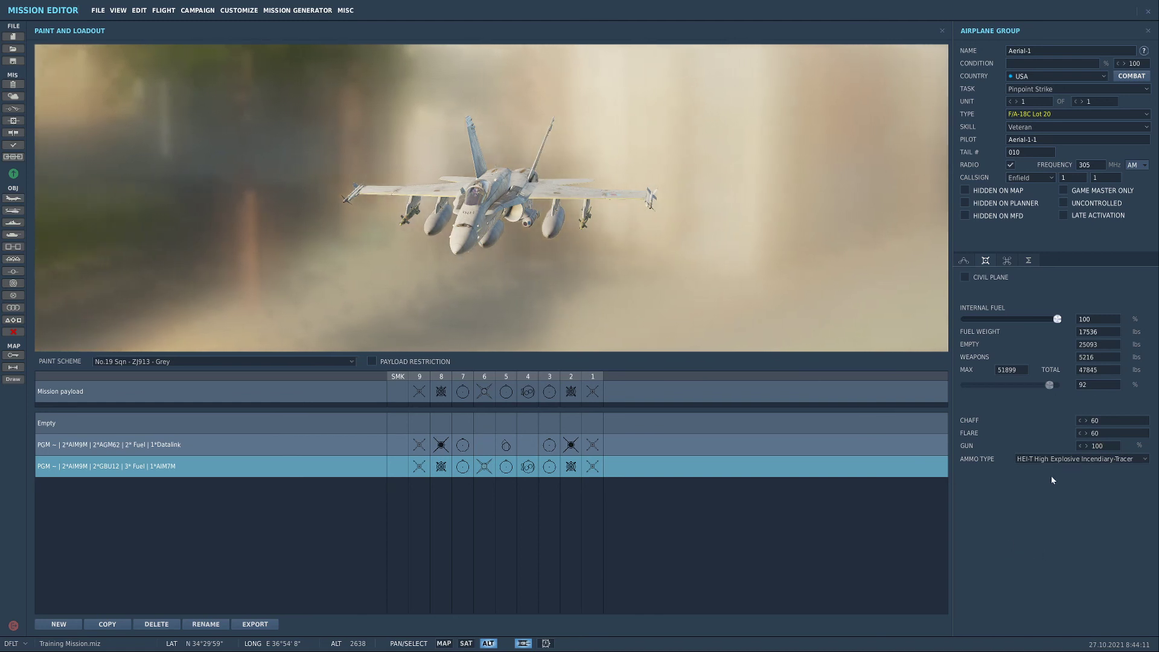
pyautogui.click(1054, 459)
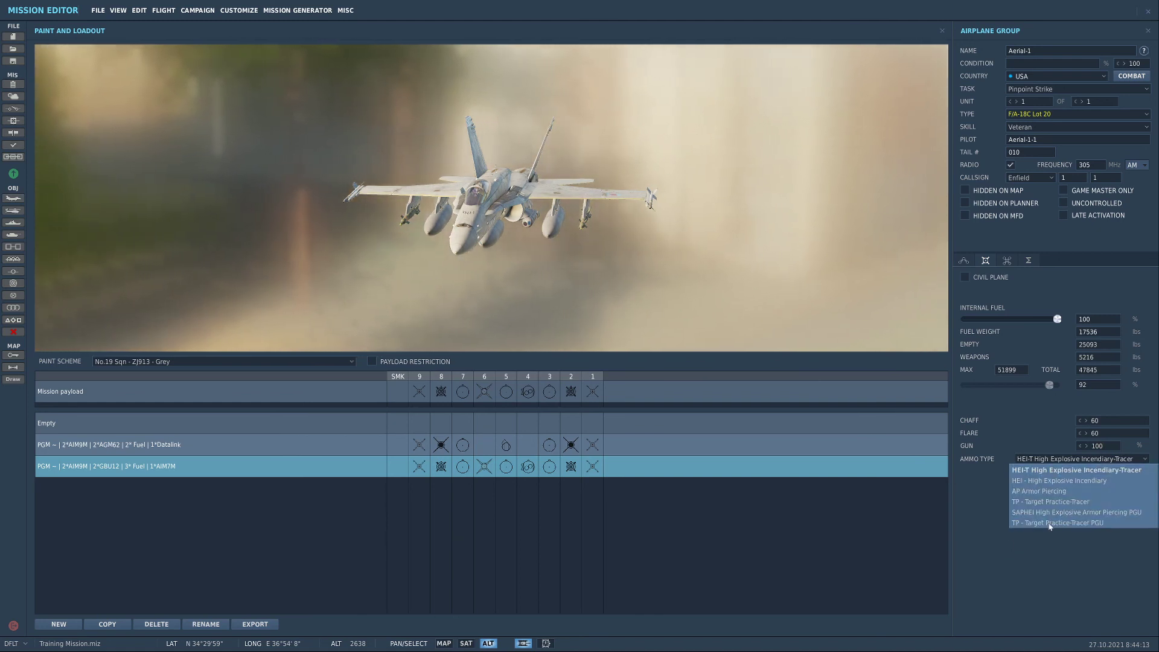
pyautogui.click(1092, 548)
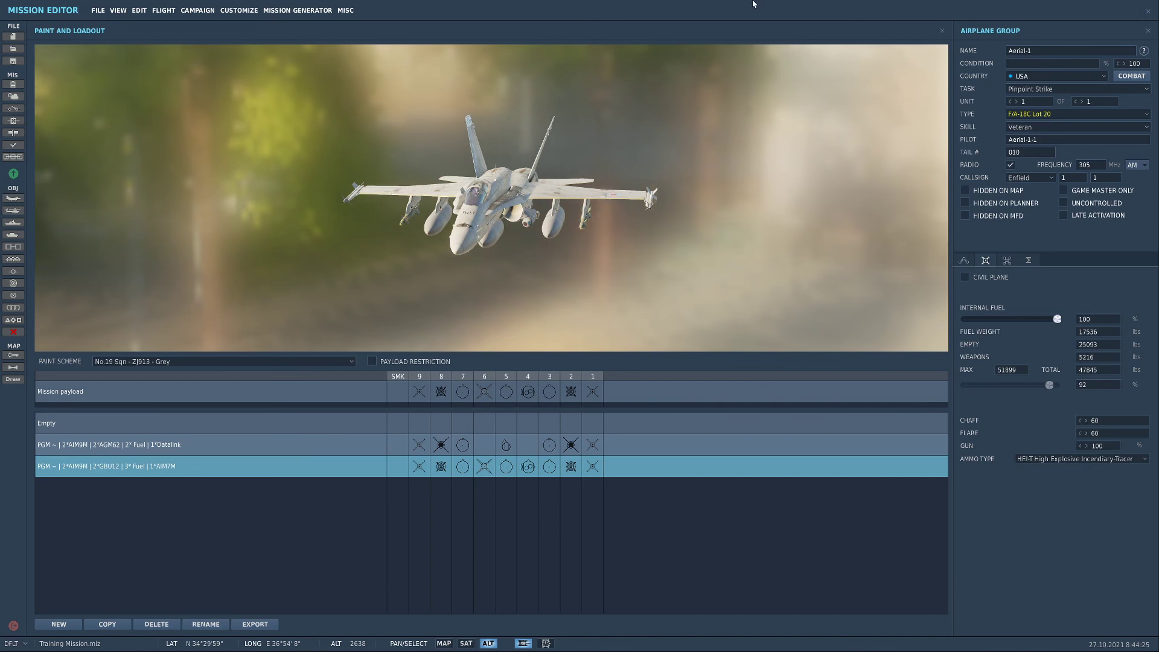
# Create a new trigger with a coalition-in-zone condition and an action slot
pyautogui.click(14, 109)
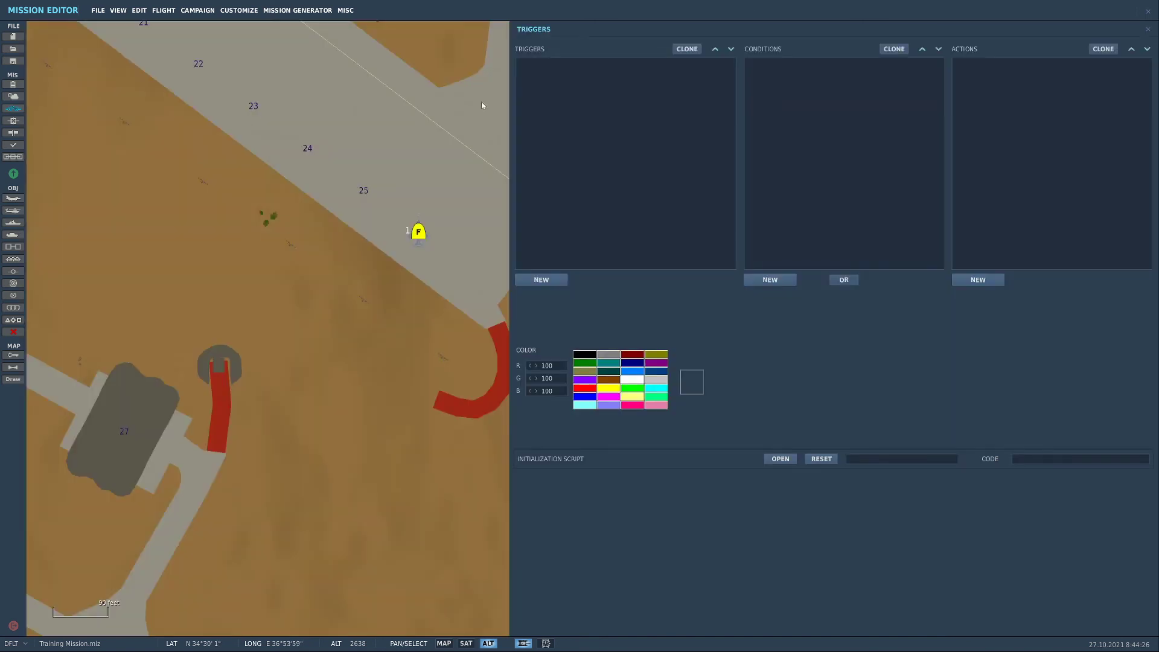
pyautogui.click(560, 282)
pyautogui.click(770, 280)
pyautogui.click(978, 279)
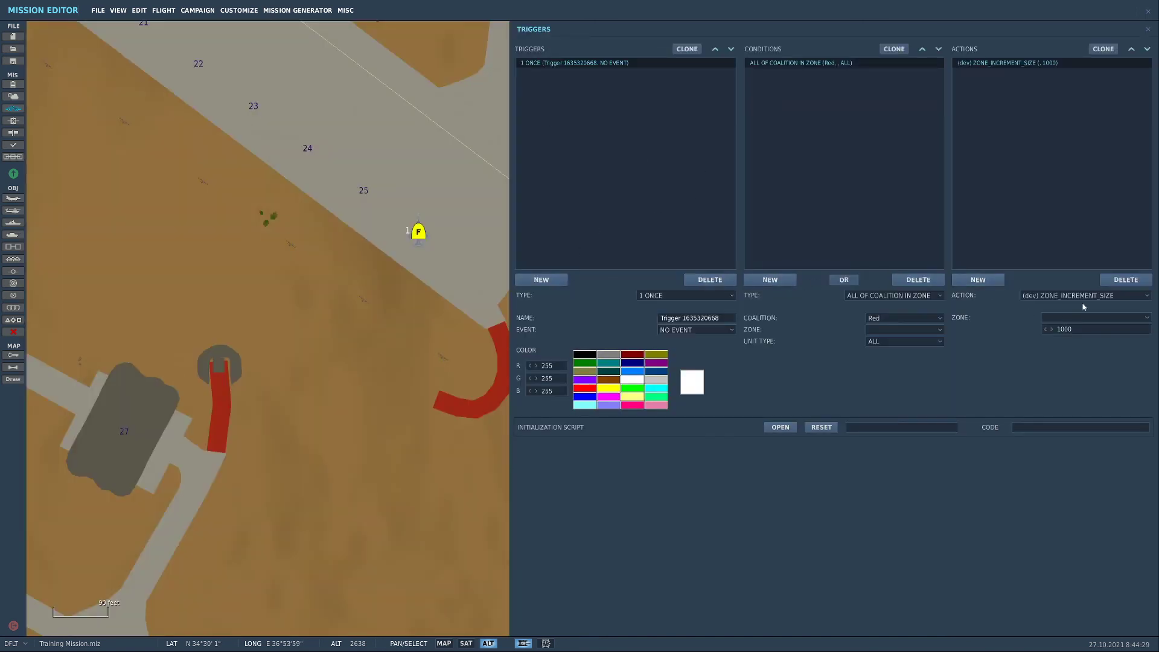
# Browse the action types, keep ZONE_INCREMENT_SIZE, and close the Triggers panel to return to the map
pyautogui.click(1090, 295)
pyautogui.scroll(-15, 1092, 333)
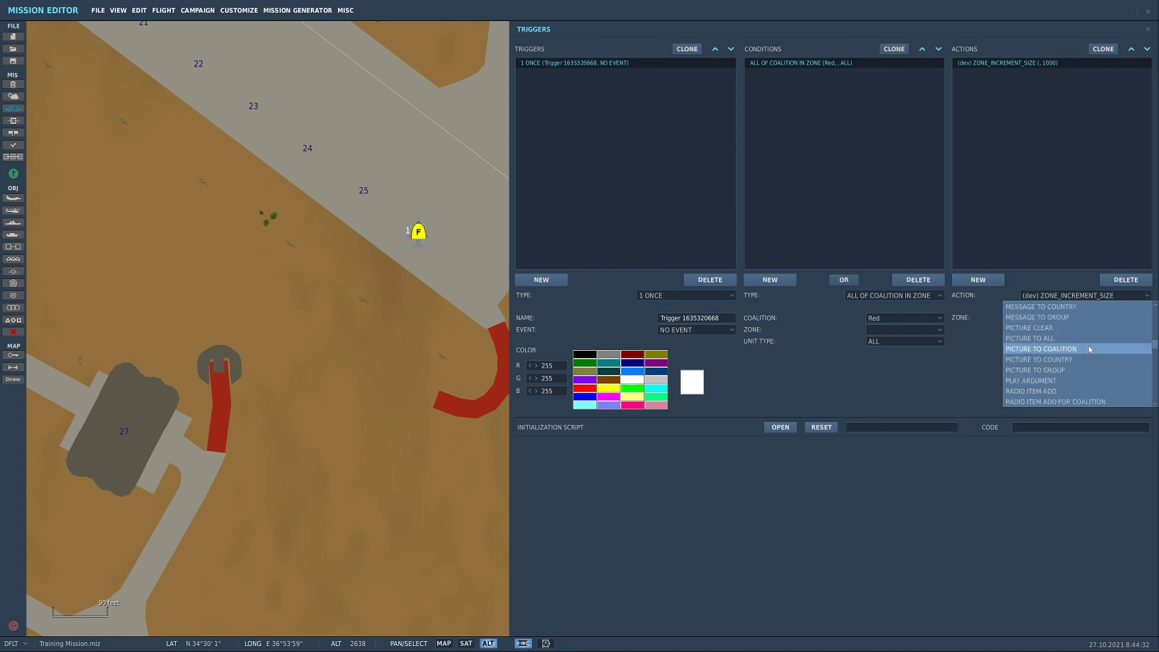
pyautogui.scroll(-8, 1090, 349)
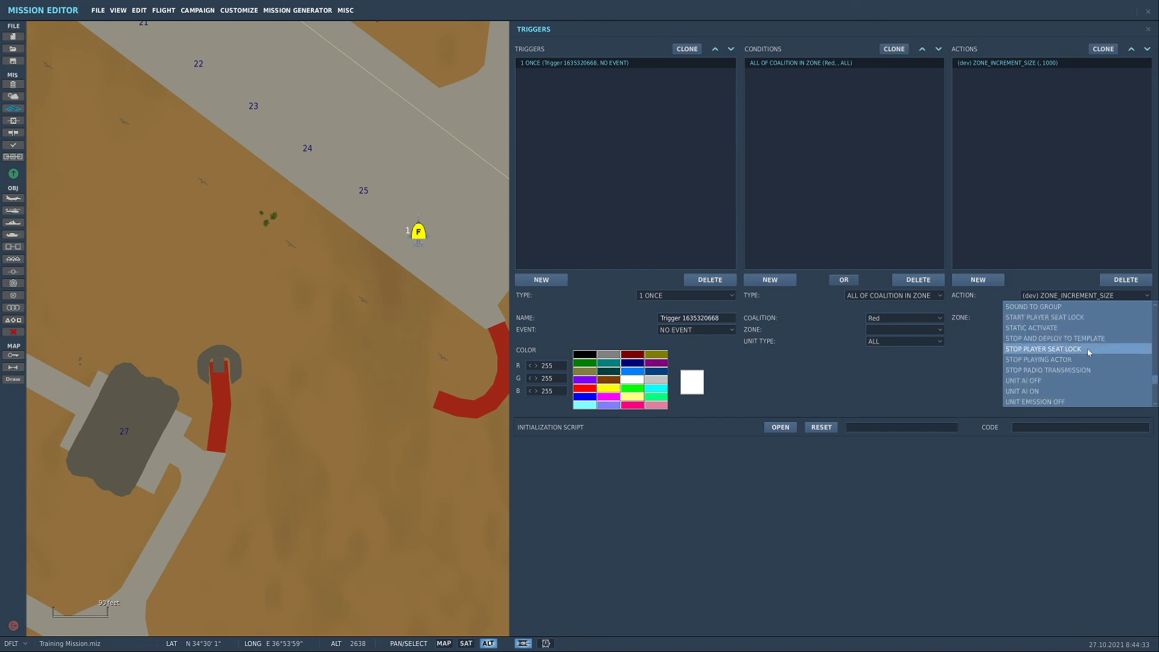
pyautogui.scroll(10, 1086, 349)
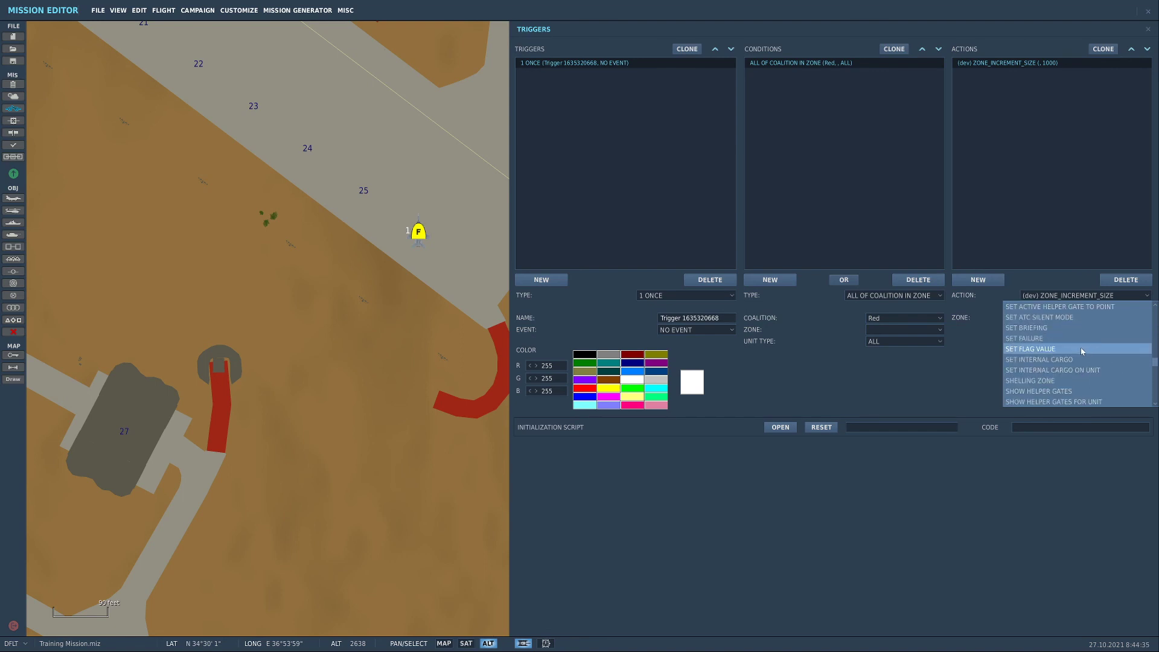
pyautogui.scroll(5, 1079, 348)
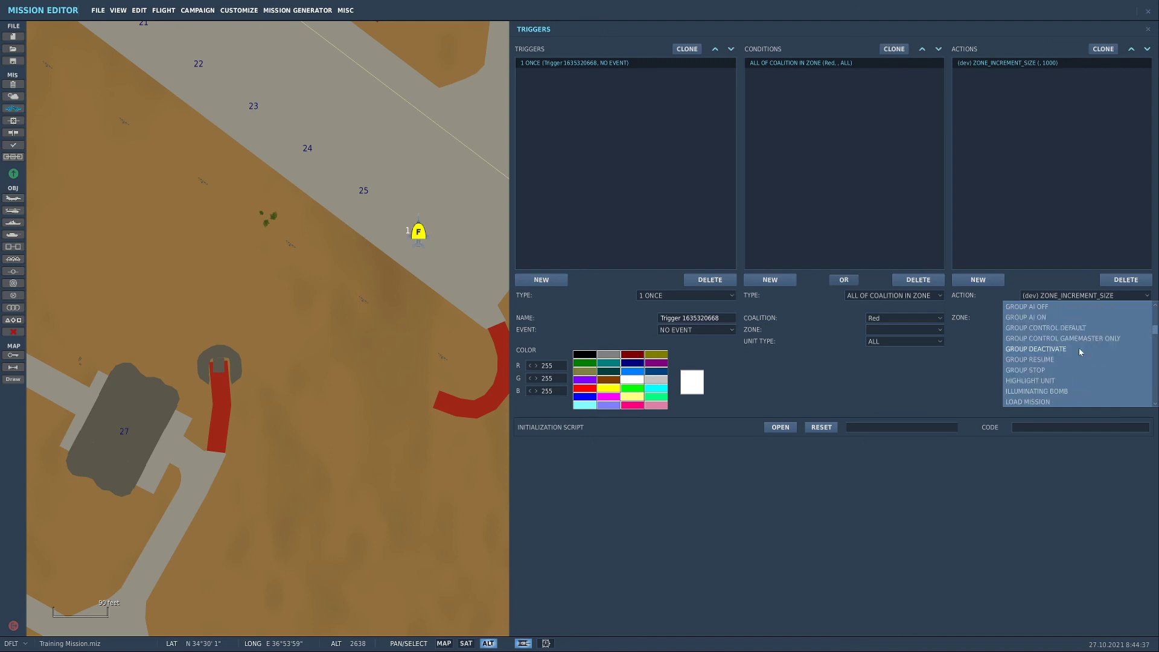
pyautogui.click(998, 371)
pyautogui.click(422, 138)
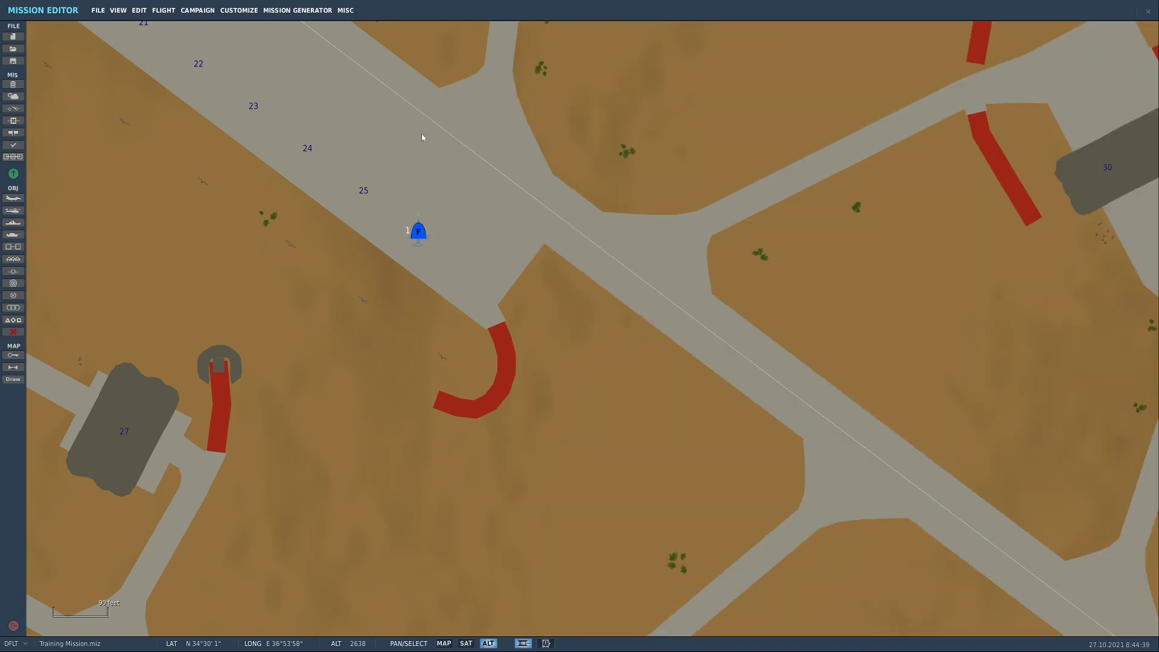